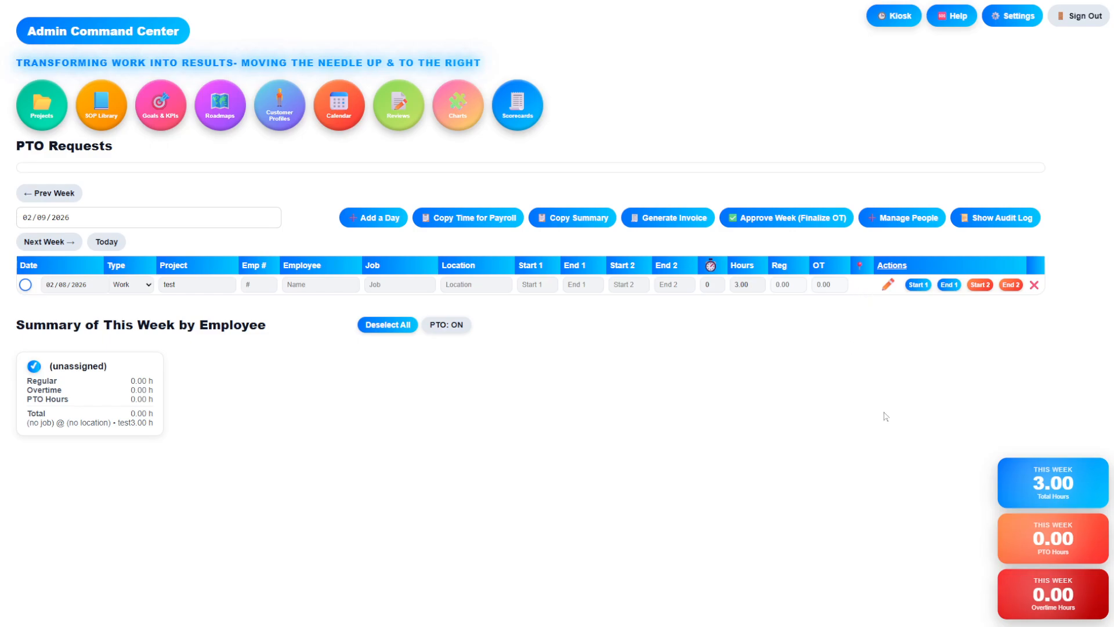
# Add a new day entry dated 02/11/2026, keeping its type as Work
pyautogui.click(371, 220)
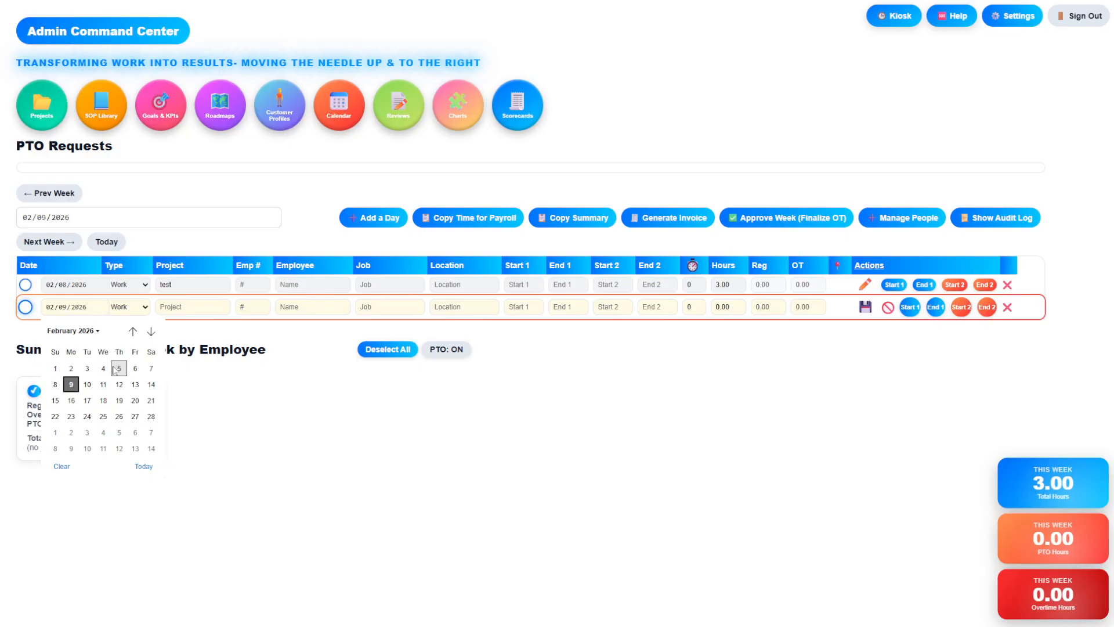
pyautogui.click(105, 386)
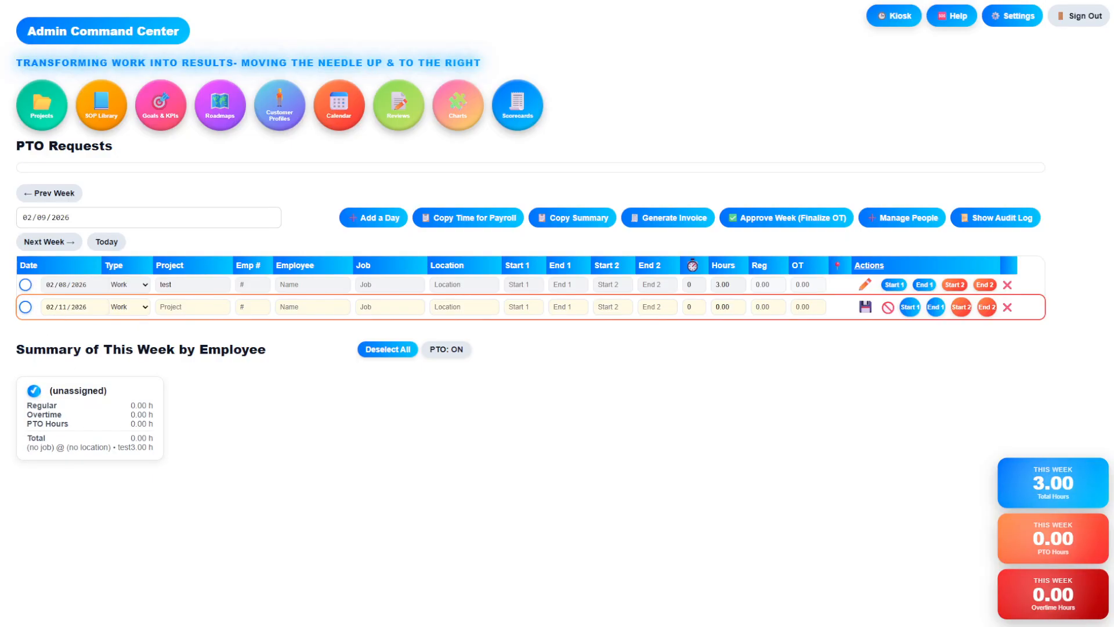
pyautogui.click(145, 307)
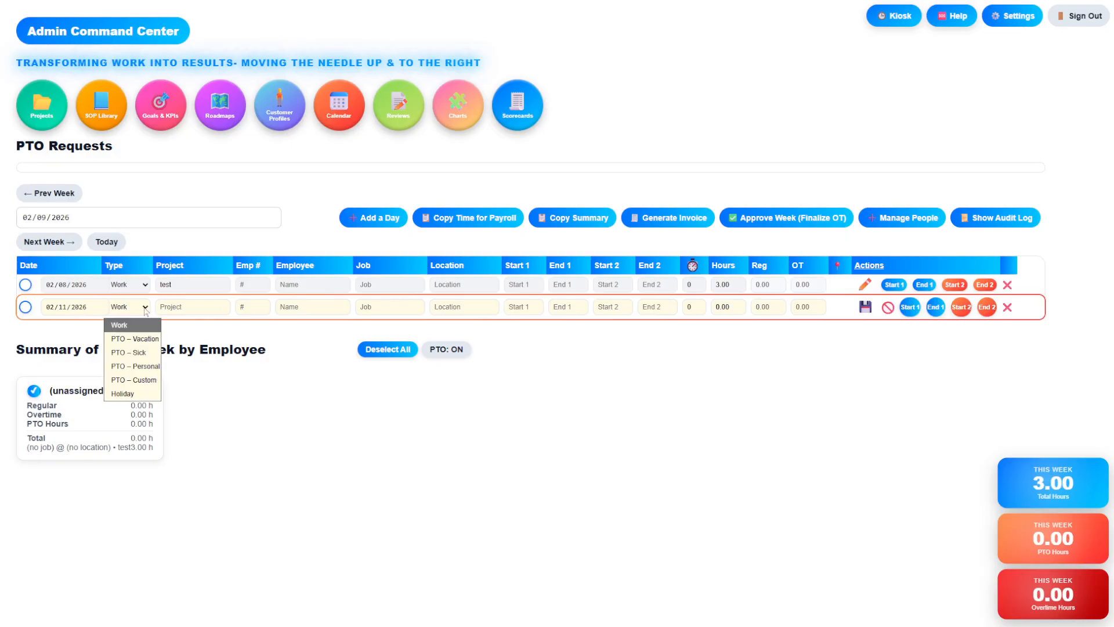
pyautogui.click(145, 310)
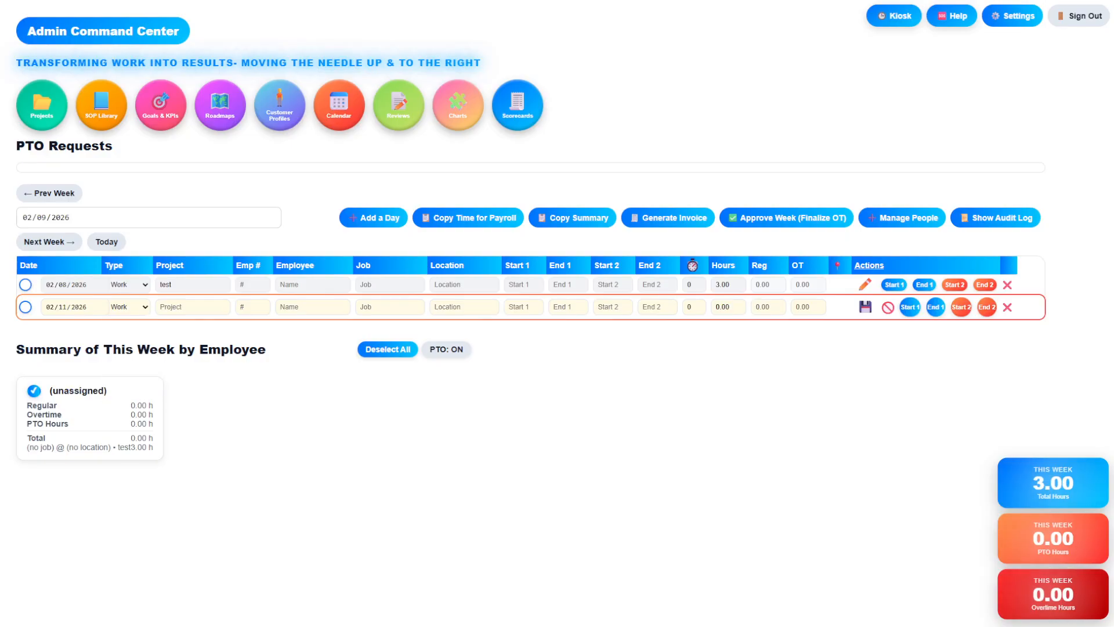
# Fill in the employee number and the employee's first name in the 02/11/2026 entry
pyautogui.click(256, 307)
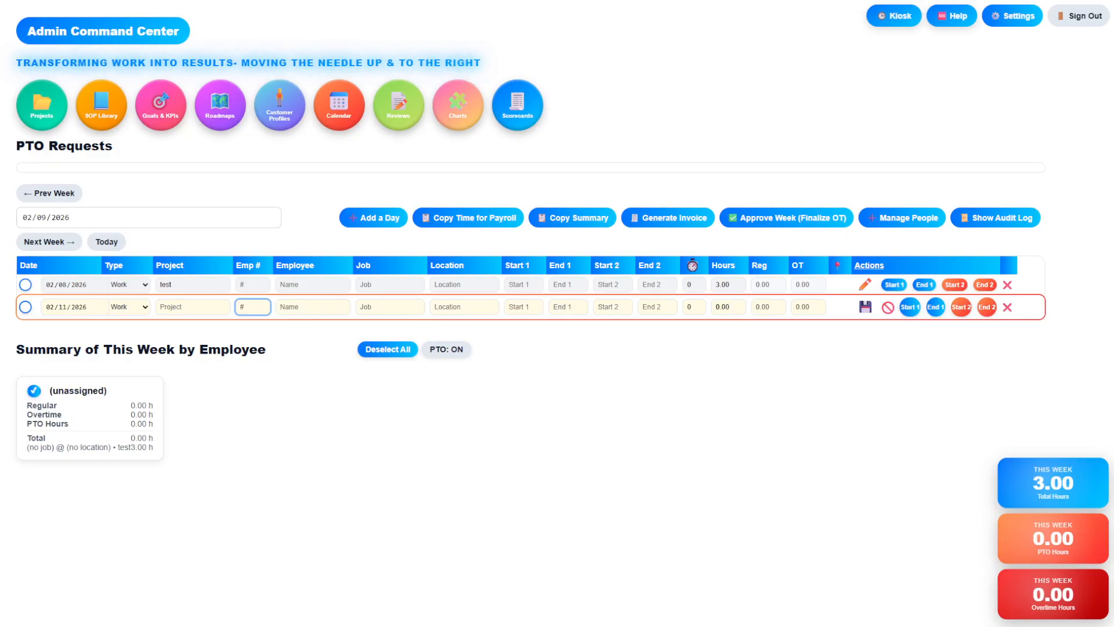
pyautogui.write('AU002')
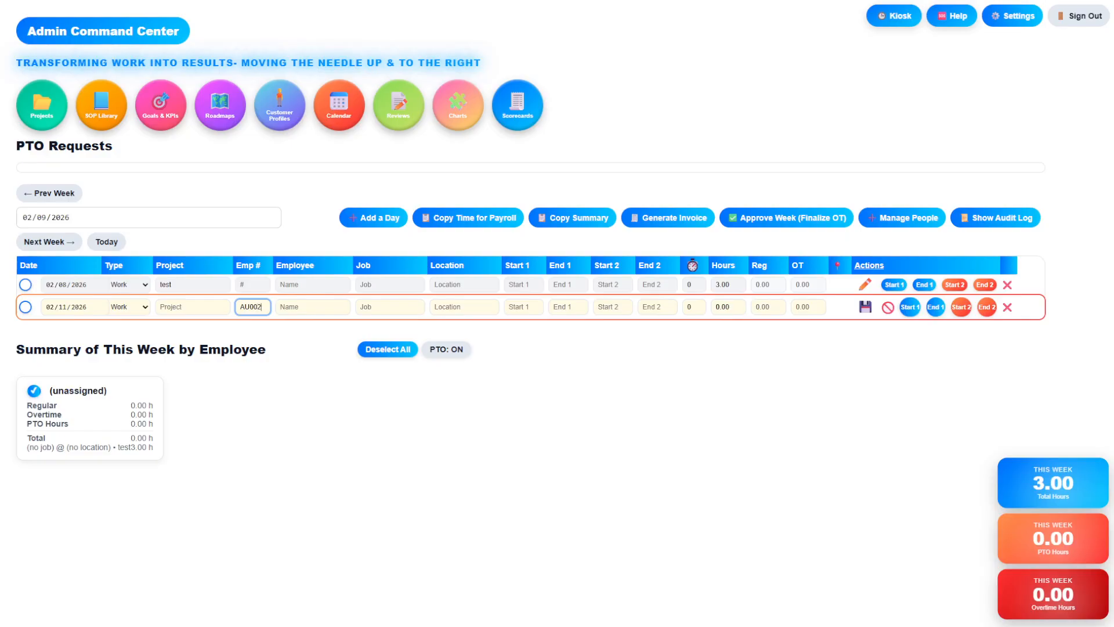
pyautogui.press('Tab')
pyautogui.write('J')
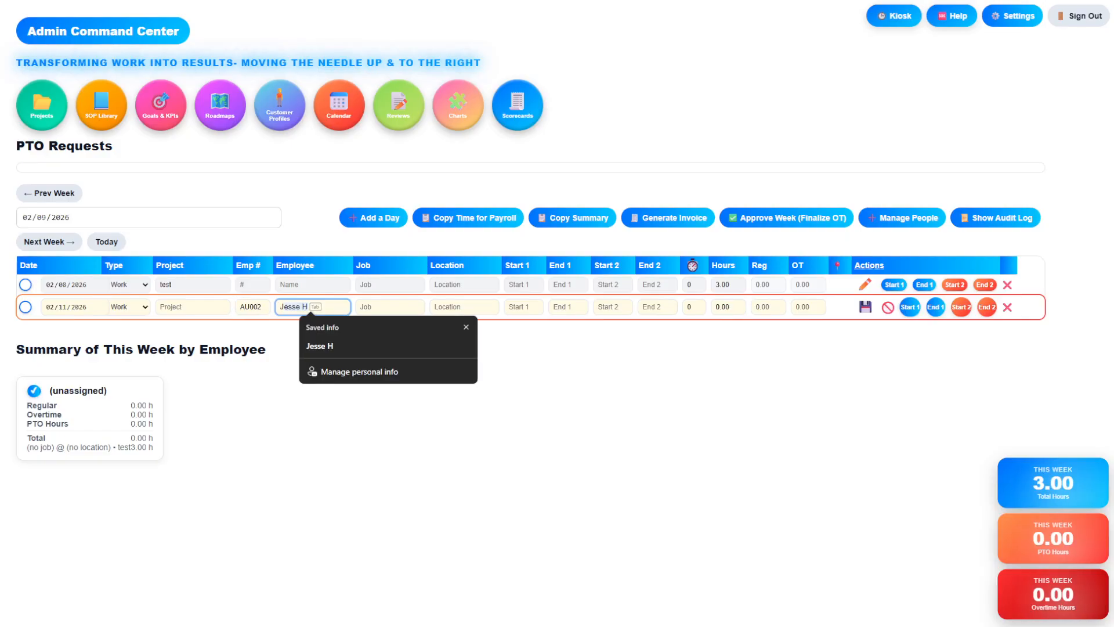
pyautogui.write('esse')
pyautogui.press('Tab')
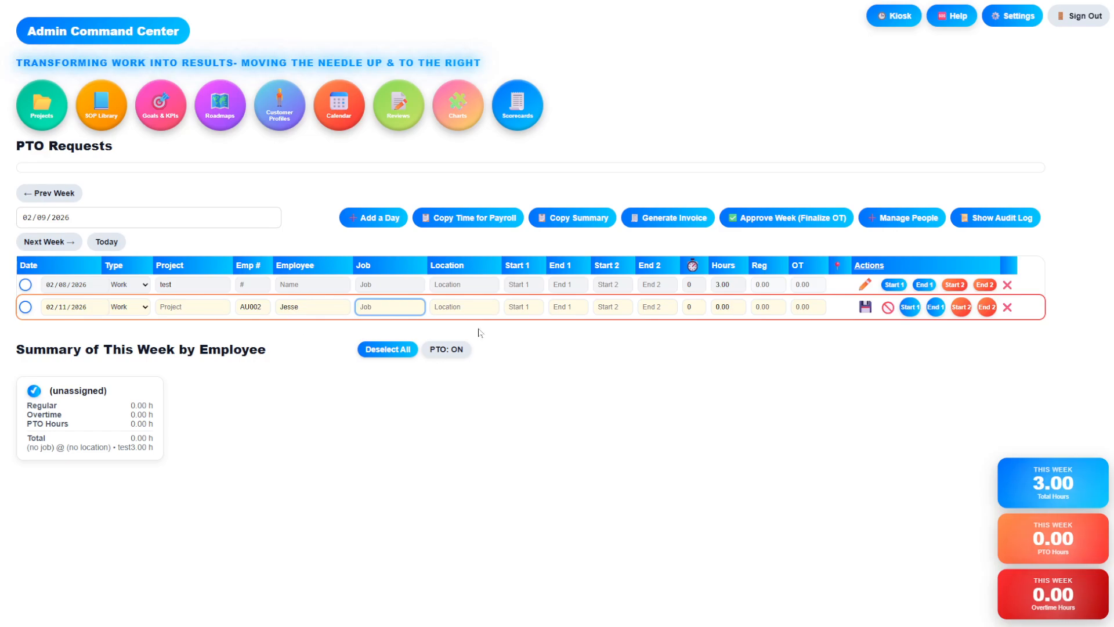
# Set Start 1 to 5:00 am and End 1 to 7:00 am in the 02/11/2026 entry, keep the break at 0, and save it
pyautogui.click(517, 306)
pyautogui.write('5:')
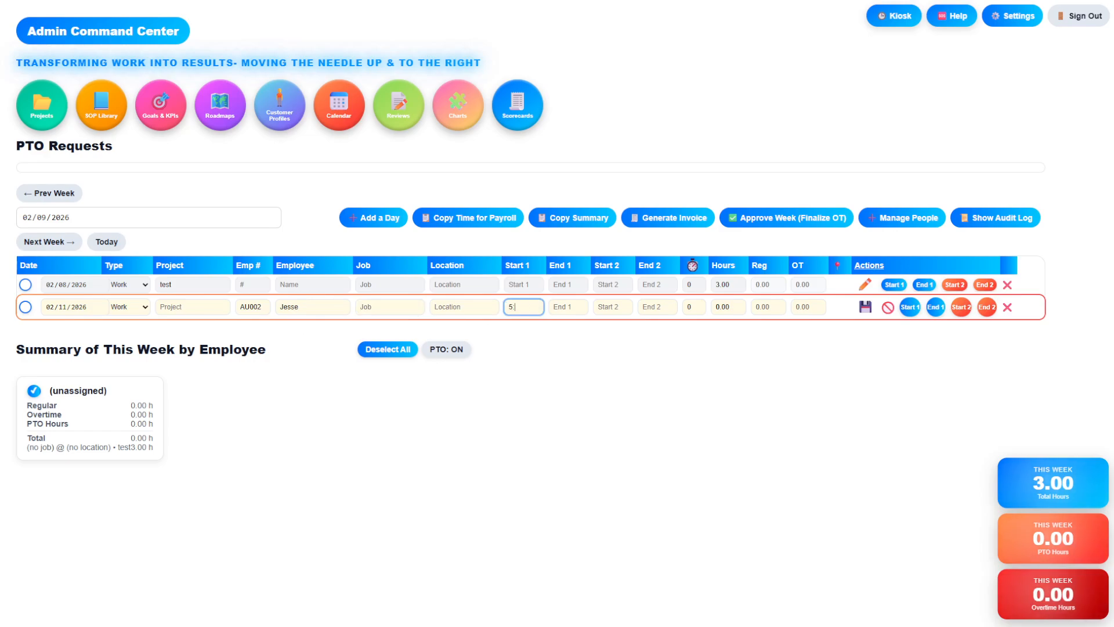
pyautogui.write('00 am')
pyautogui.press('Tab')
pyautogui.write('7')
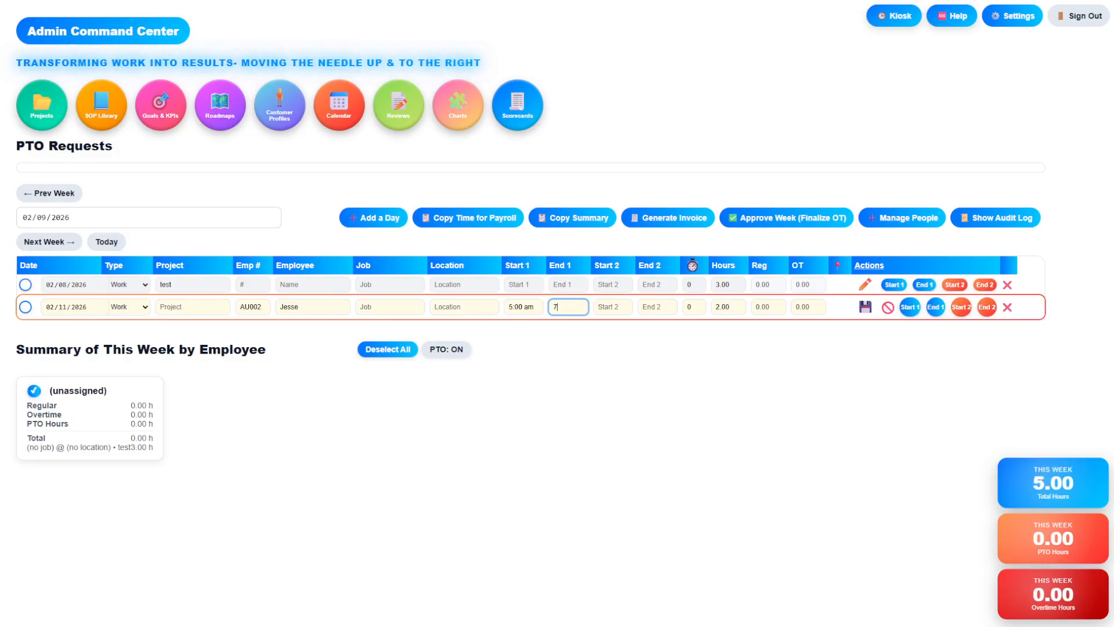
pyautogui.write(':00 am')
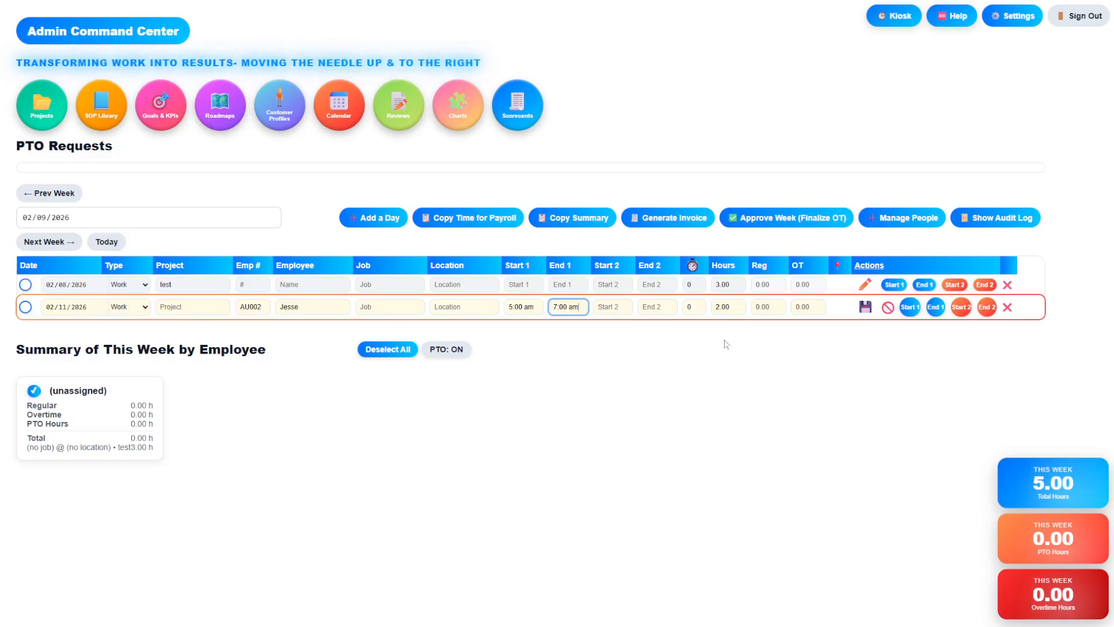
pyautogui.click(688, 306)
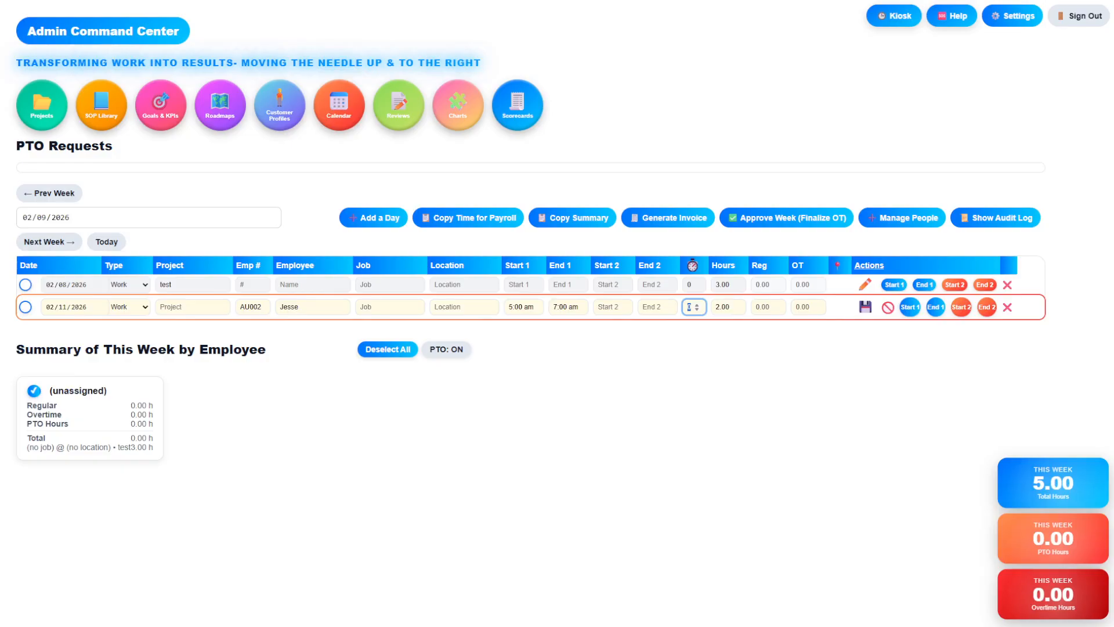
pyautogui.write('1')
pyautogui.press('BackSpace')
pyautogui.click(865, 307)
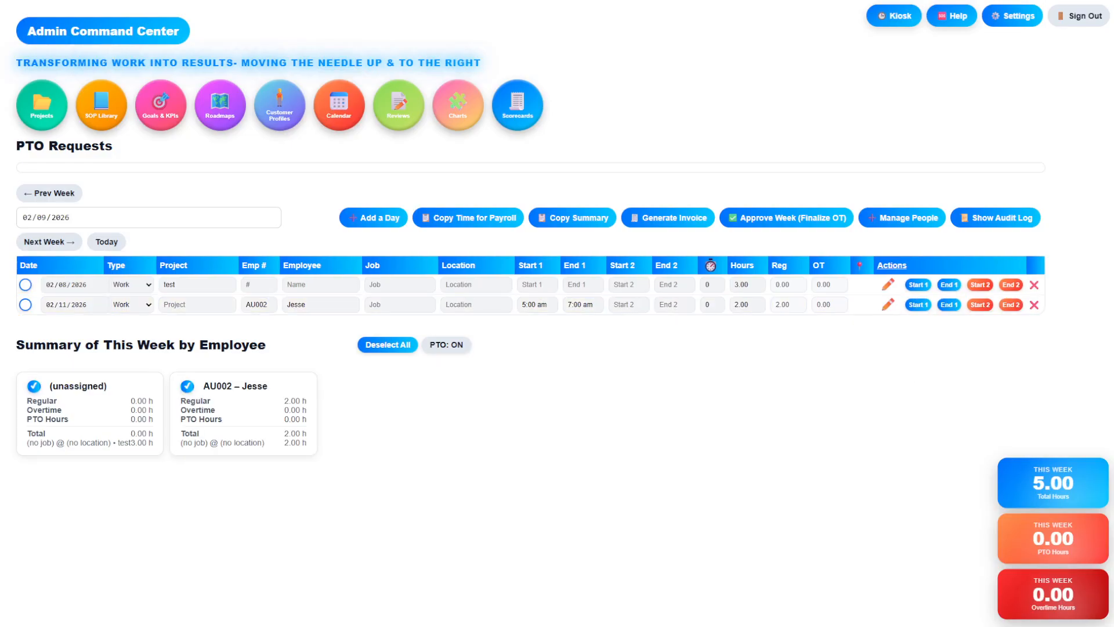
# Look at the Employee Hub window, move it aside, and punch Start 2 for the 02/11/2026 entry
pyautogui.moveTo(1113, 18); pyautogui.dragTo(588, 5)
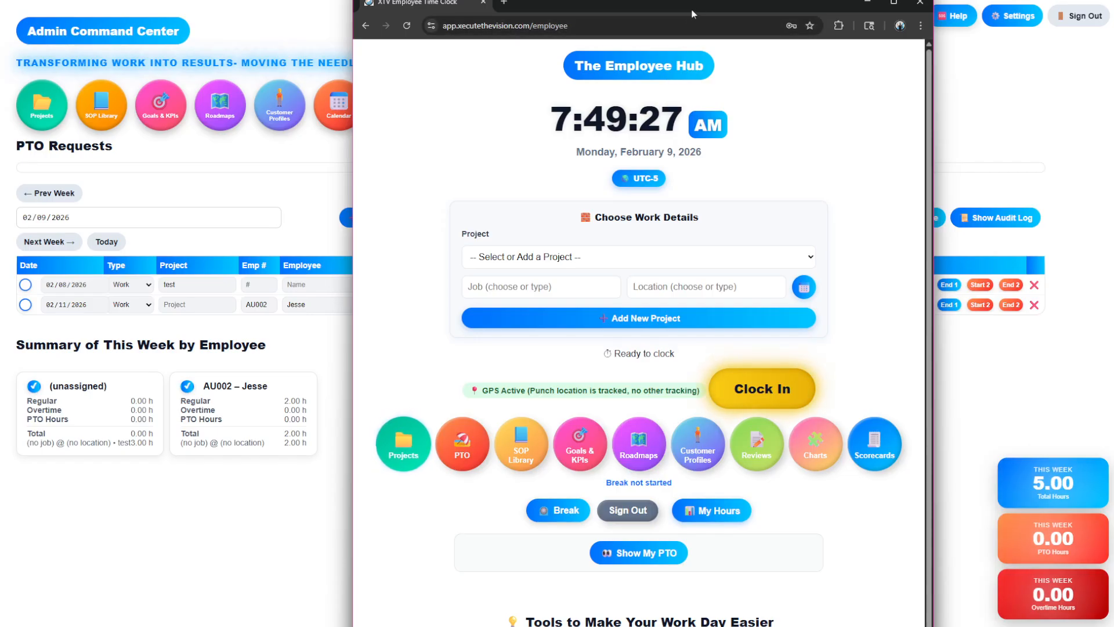
pyautogui.moveTo(692, 13); pyautogui.dragTo(1113, 23)
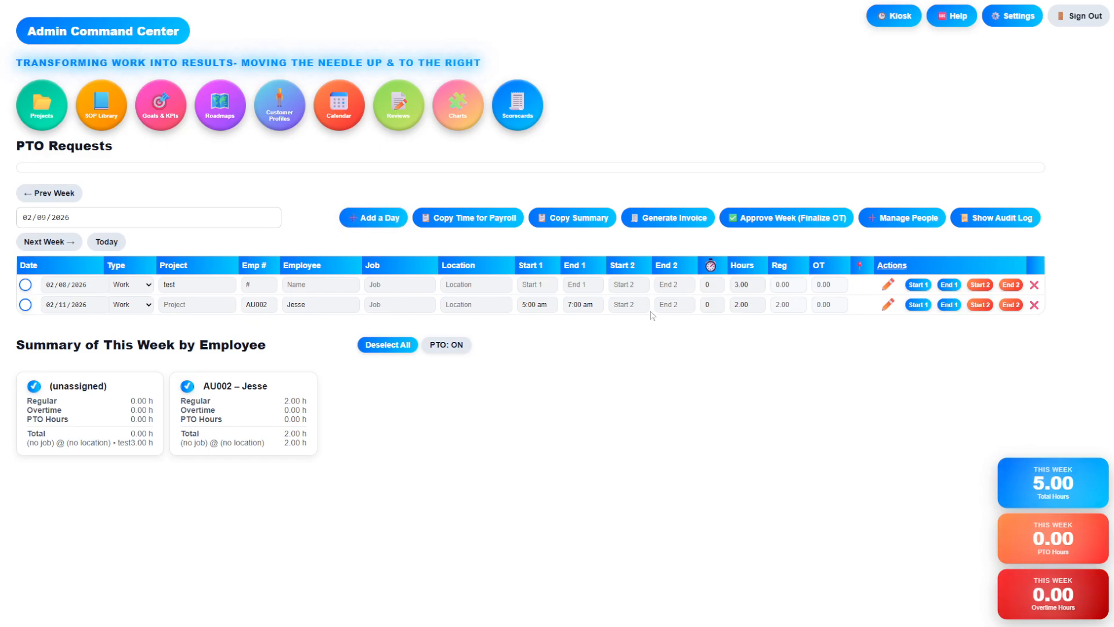
pyautogui.click(983, 309)
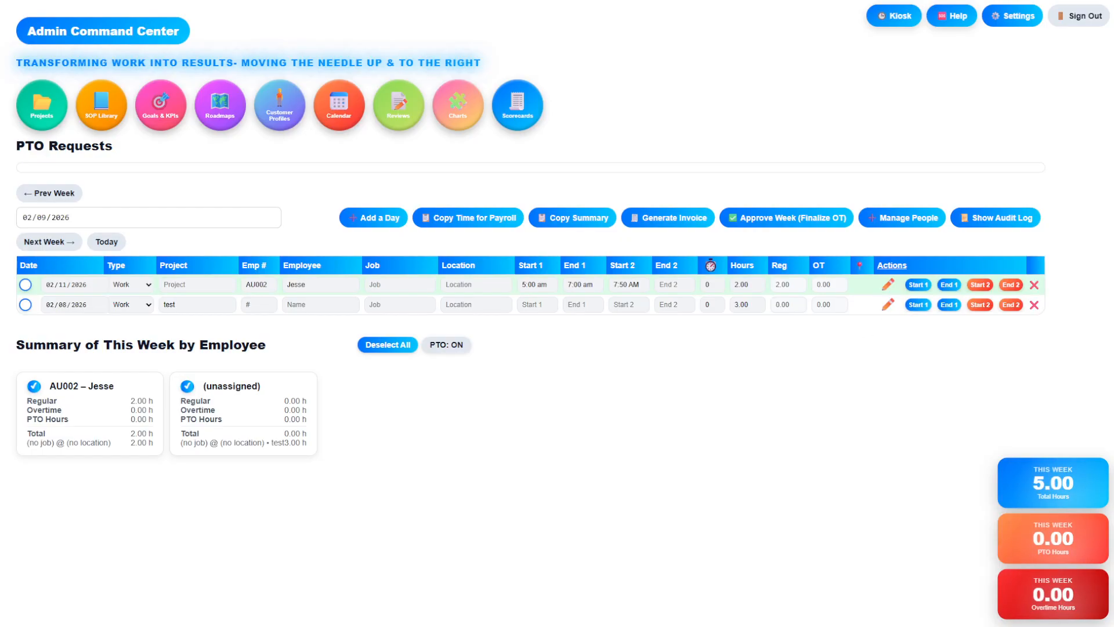
# Bring the Employee Hub window back into view and choose New one as the work project
pyautogui.moveTo(1113, 21); pyautogui.dragTo(783, 1)
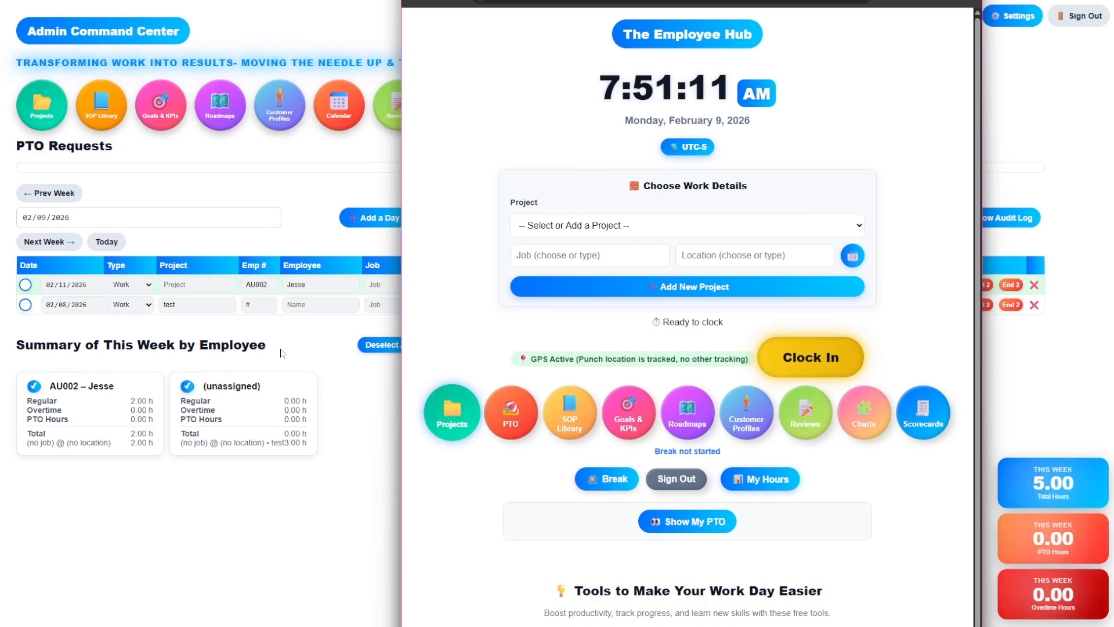
pyautogui.click(771, 228)
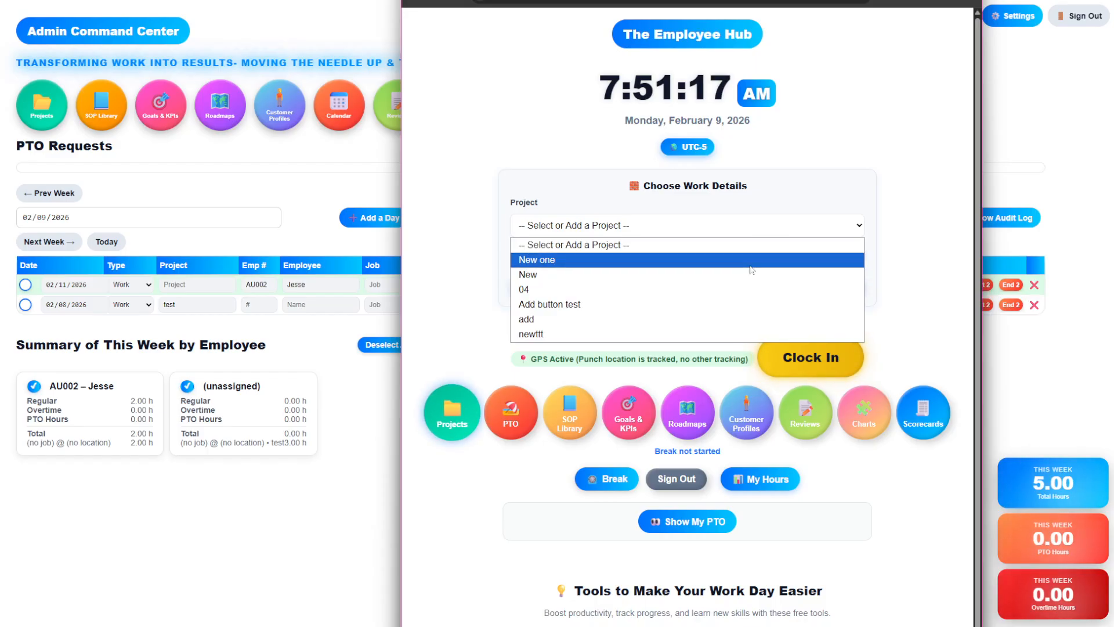
pyautogui.click(748, 263)
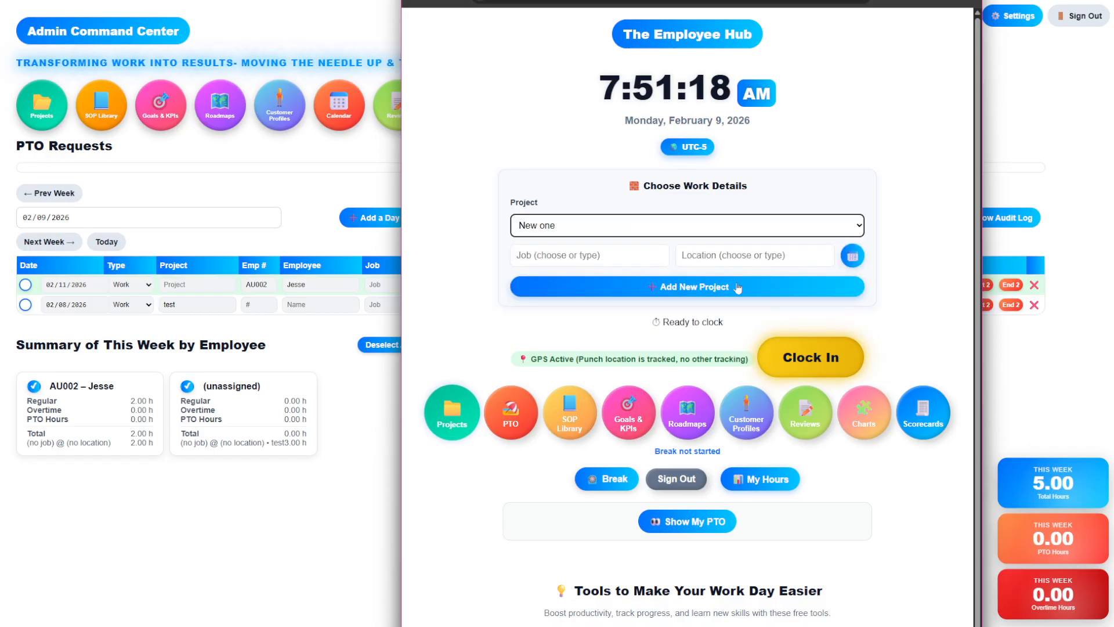
# Add a new project named Yellow and select it as the work project
pyautogui.click(696, 292)
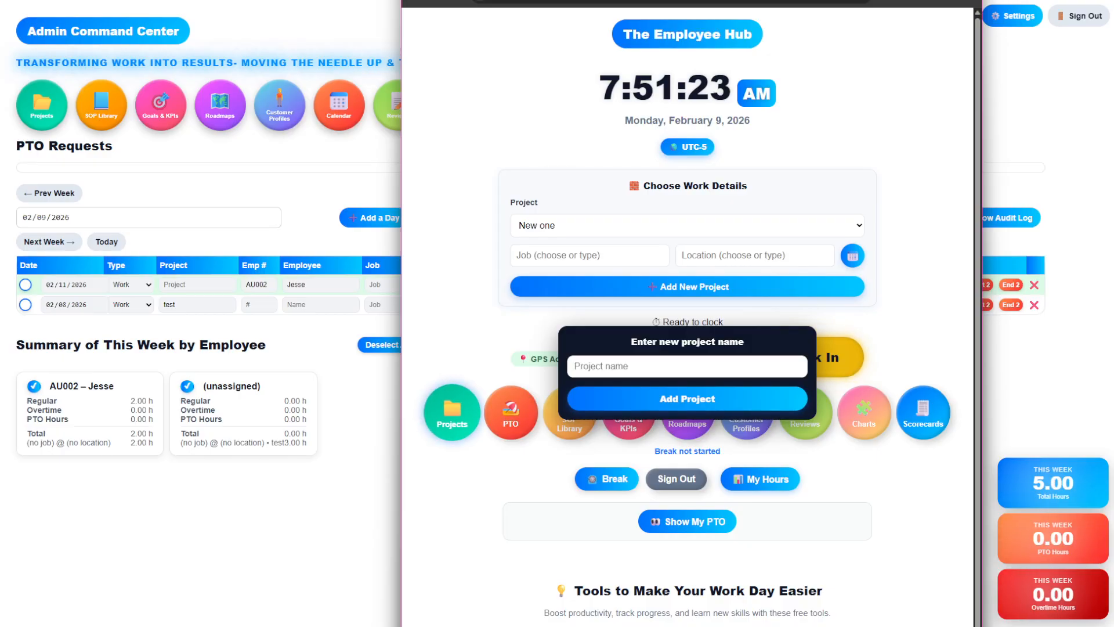
pyautogui.write('Yellow')
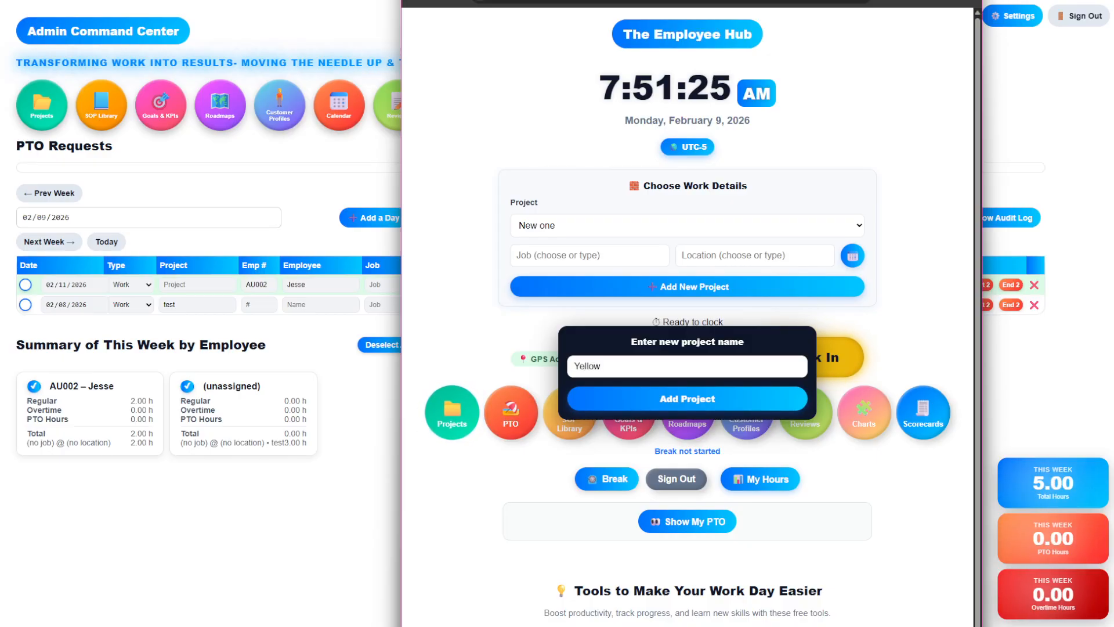
pyautogui.click(714, 398)
pyautogui.click(709, 220)
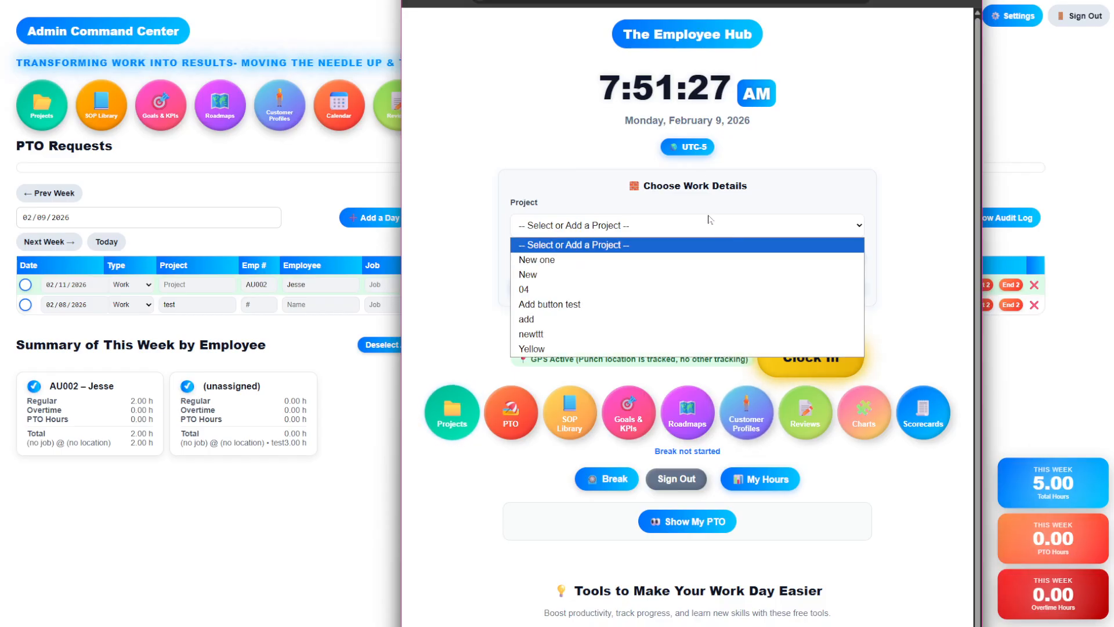
pyautogui.click(604, 349)
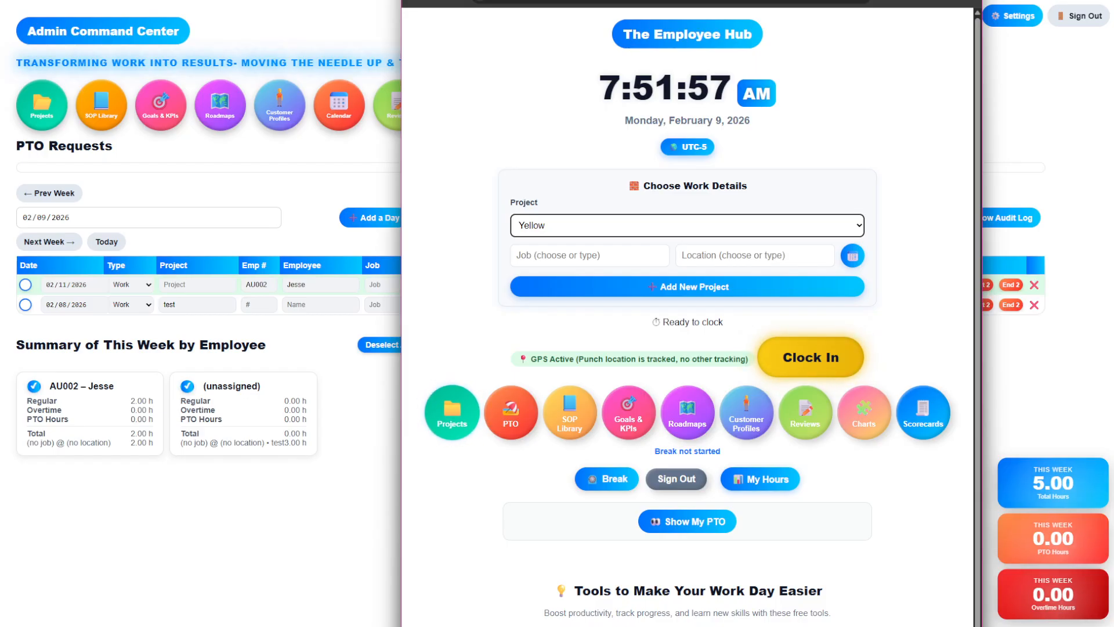
# Check the suggested jobs and the upcoming shift information, leaving the job blank
pyautogui.click(590, 255)
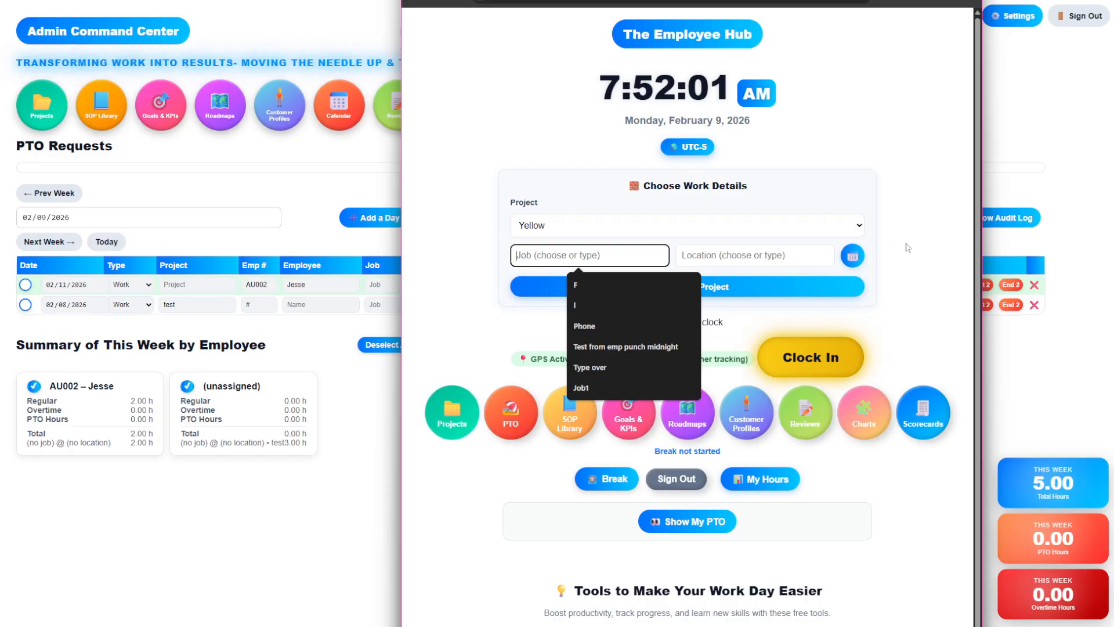
pyautogui.click(849, 261)
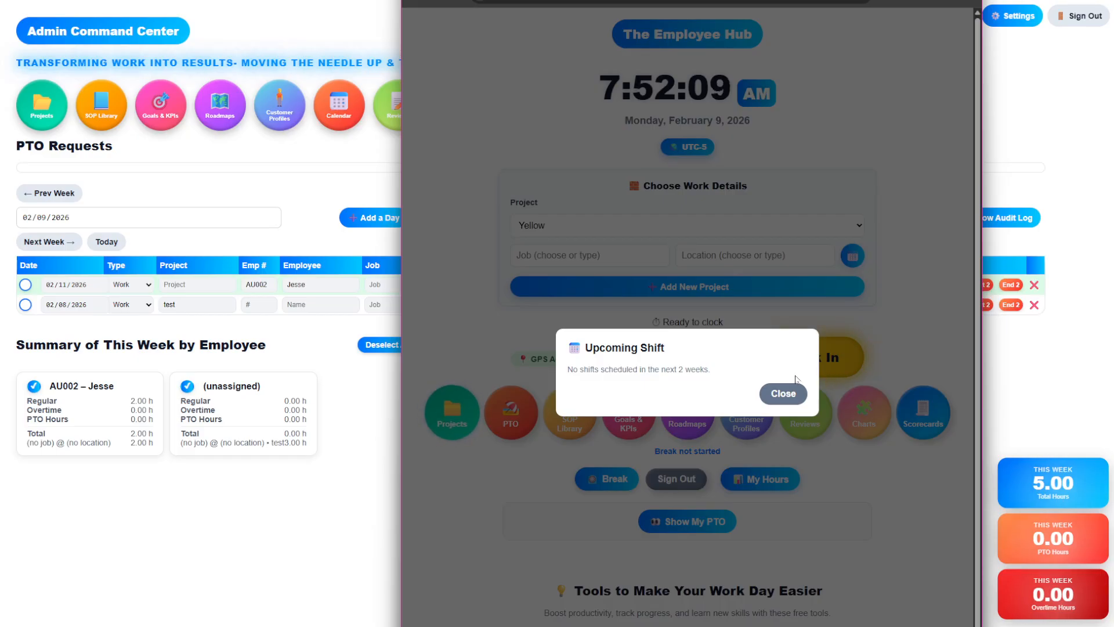
pyautogui.click(777, 395)
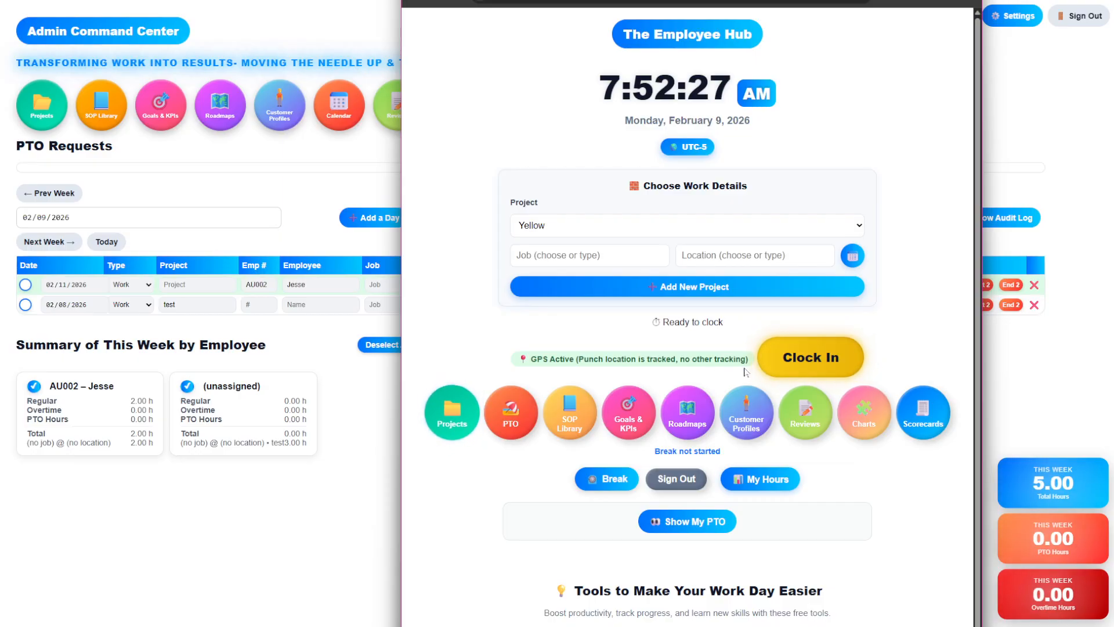
# Clock in on the Yellow project and move the Employee Hub window away from the admin time table
pyautogui.click(794, 357)
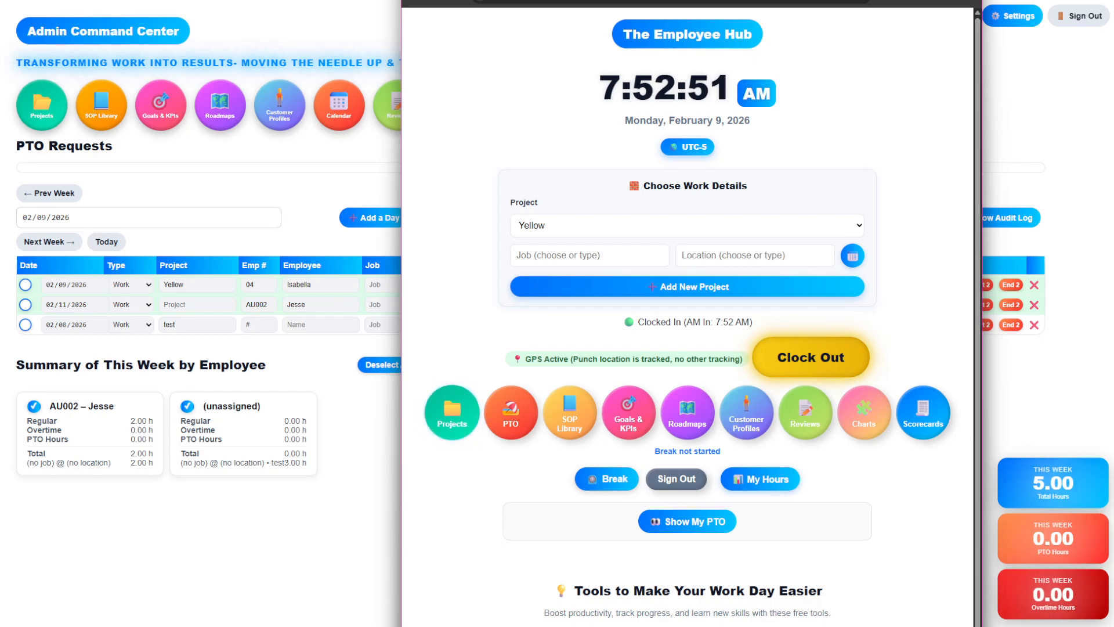
pyautogui.moveTo(843, 1); pyautogui.dragTo(1113, 2)
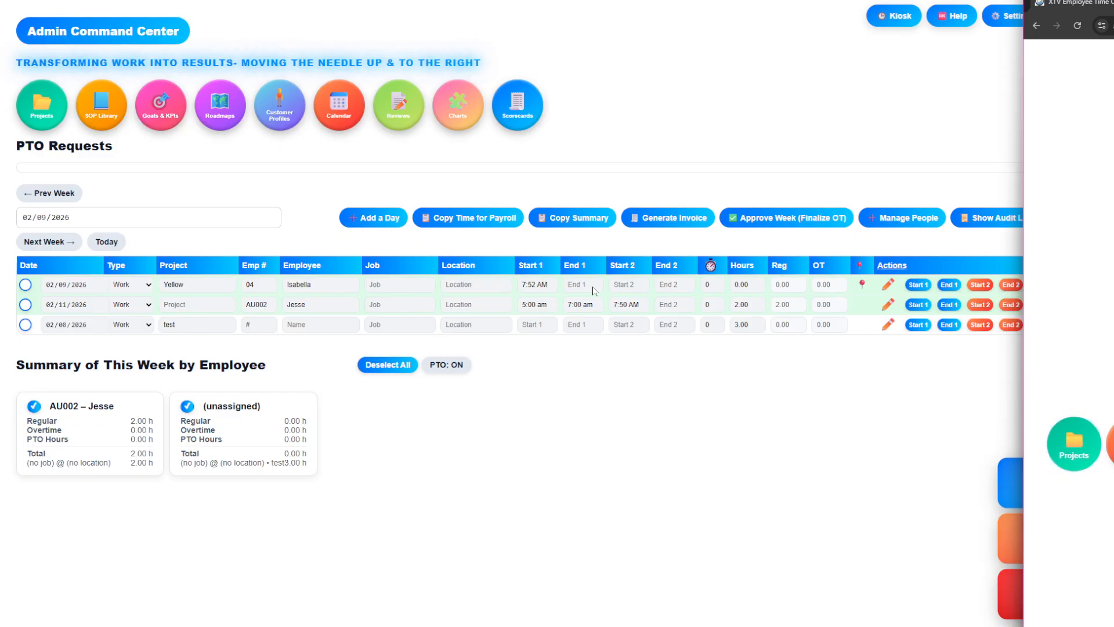
# View the Yellow entry's punch location on the map in a new window, close it, and punch End 1 for that entry
pyautogui.rightClick(866, 285)
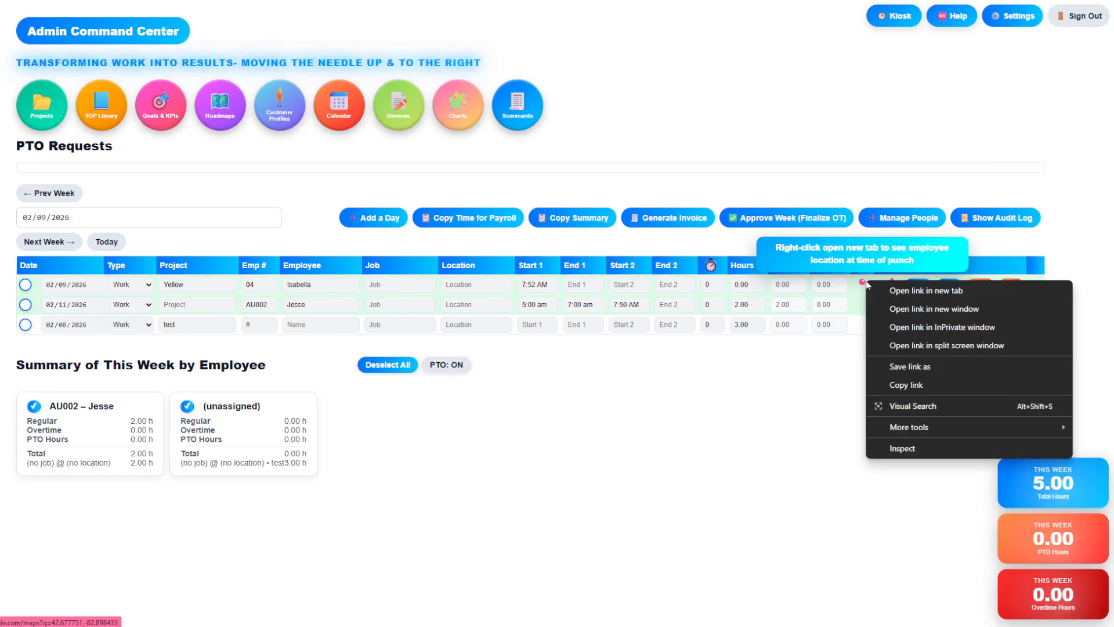
pyautogui.click(882, 307)
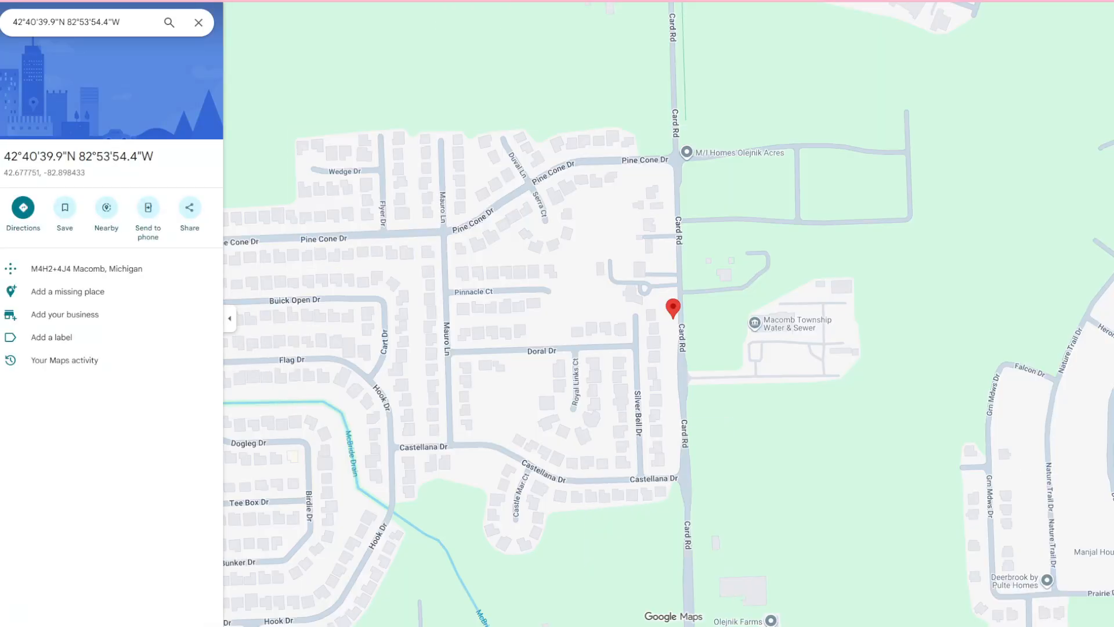
pyautogui.click(1099, 2)
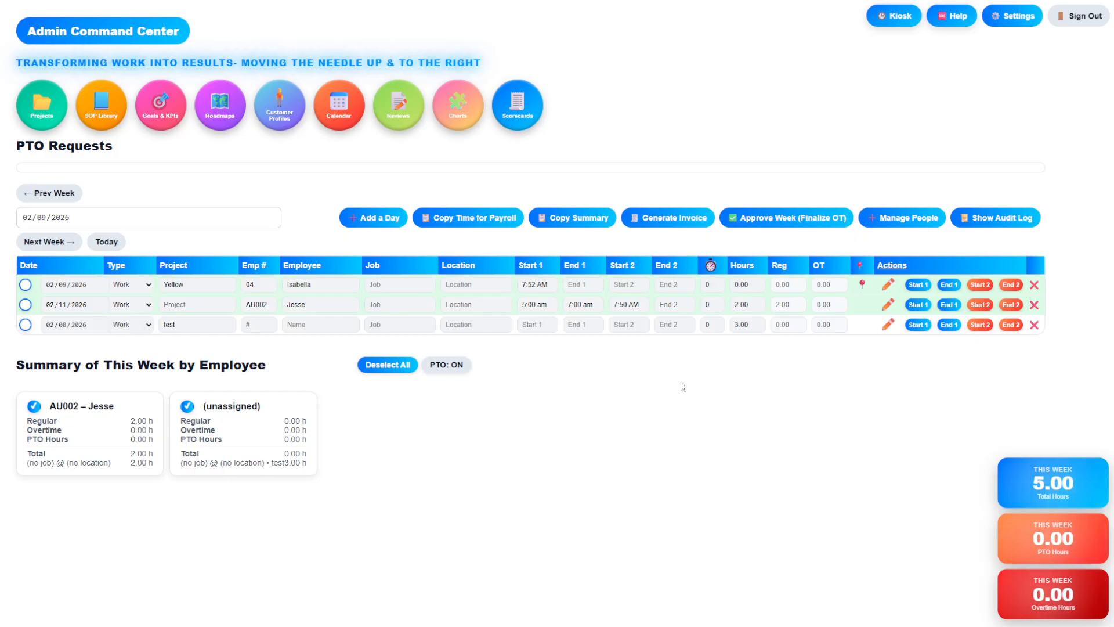
pyautogui.click(946, 288)
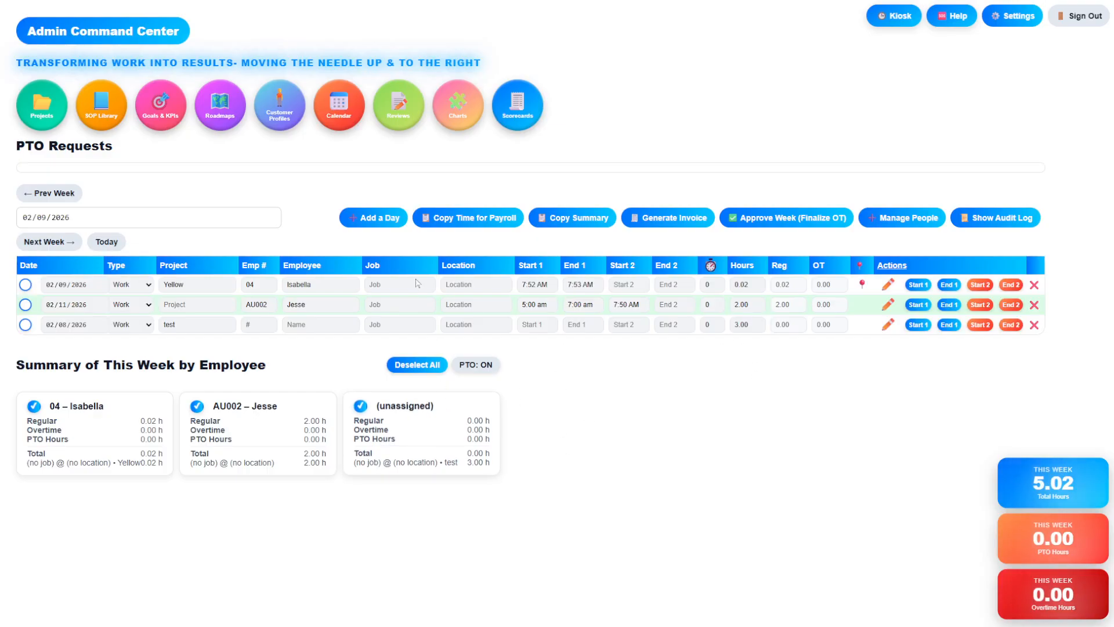
# Add a new day to the time table and fill in the employee's number and name, leaving the job blank
pyautogui.click(374, 218)
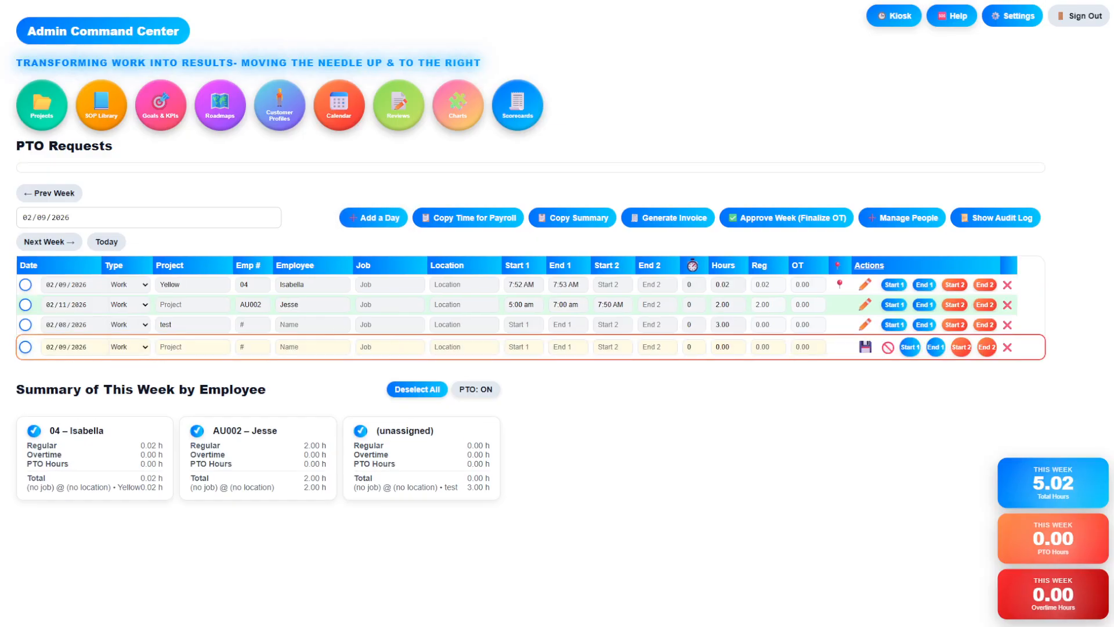
pyautogui.click(253, 347)
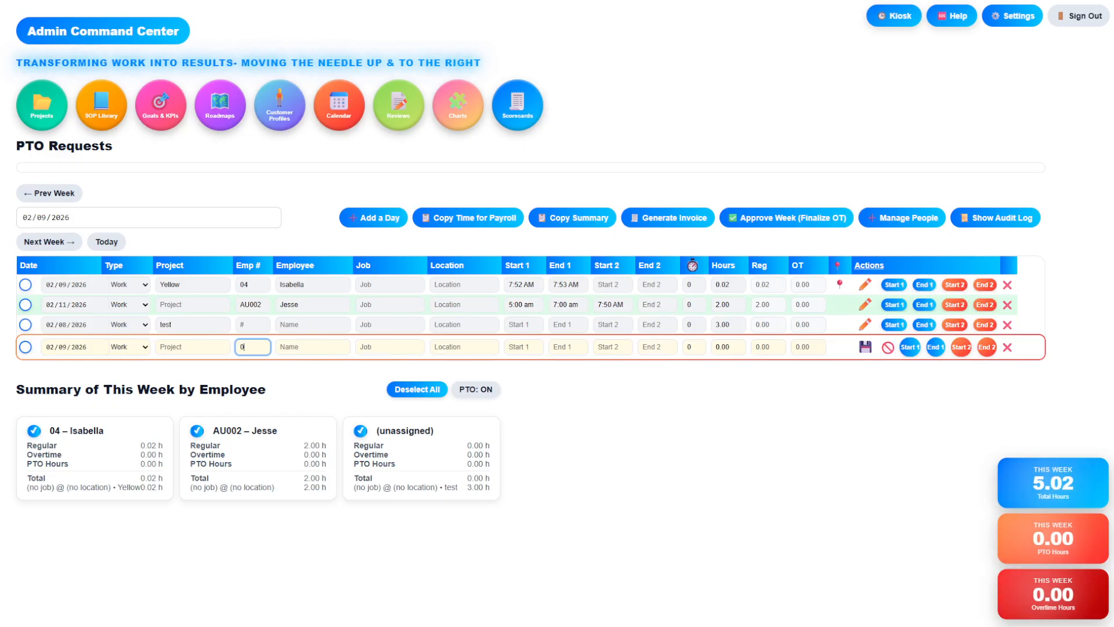
pyautogui.press('Tab')
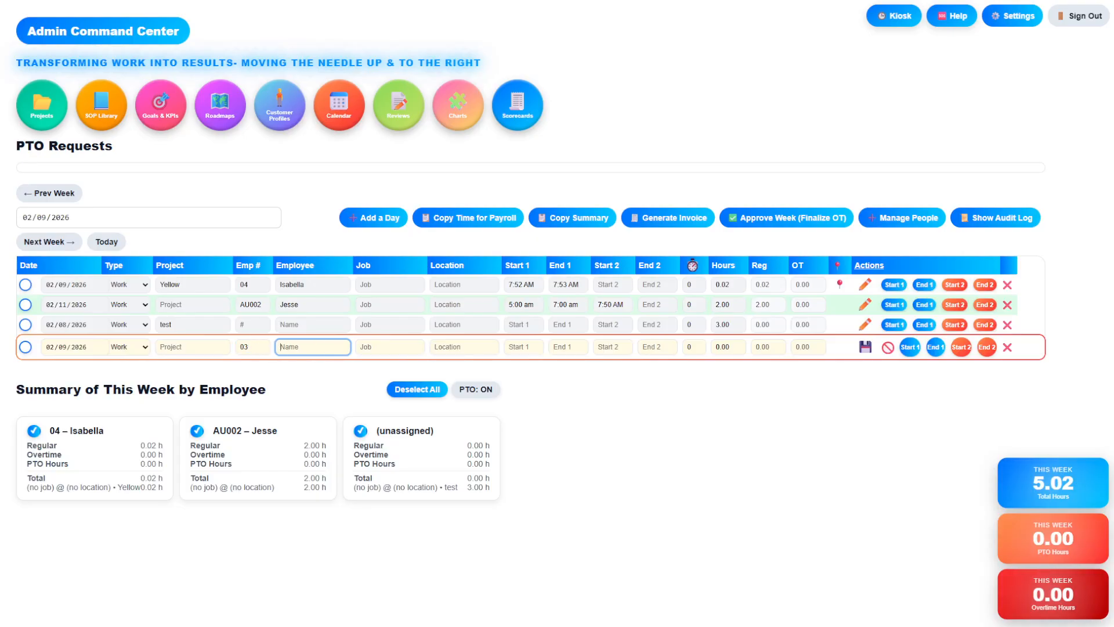
pyautogui.write('Peyton')
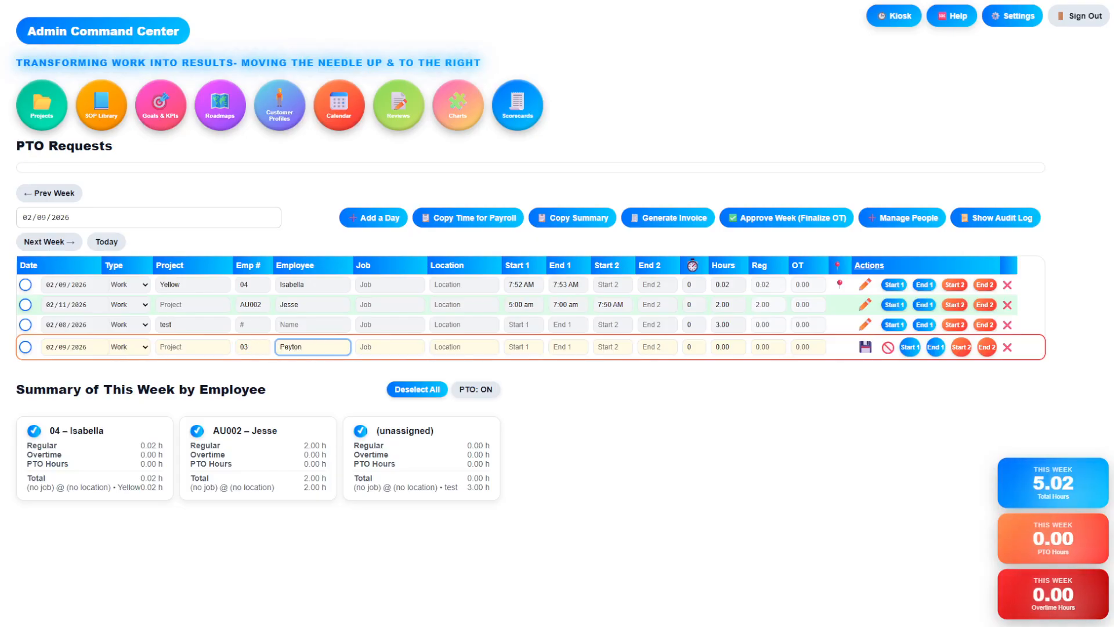
pyautogui.press('Tab')
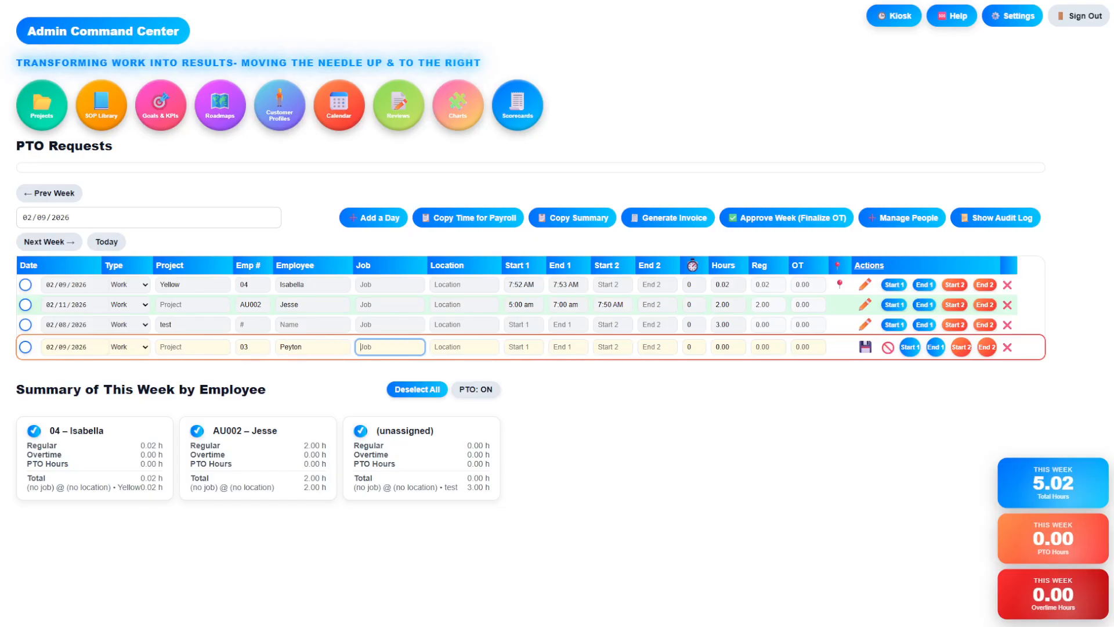
# Set the new entry's Start 1 to 10:00 pm and End 1 to 2:00 am, and save the row
pyautogui.click(524, 347)
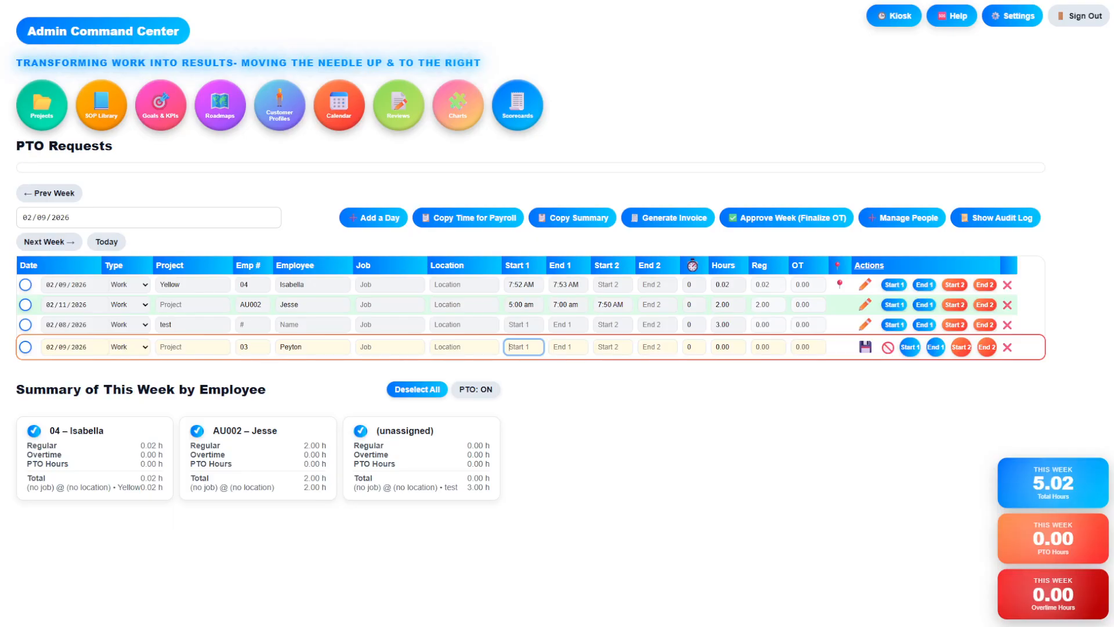
pyautogui.write('10:00 pm')
pyautogui.press('Tab')
pyautogui.write('2:00 am')
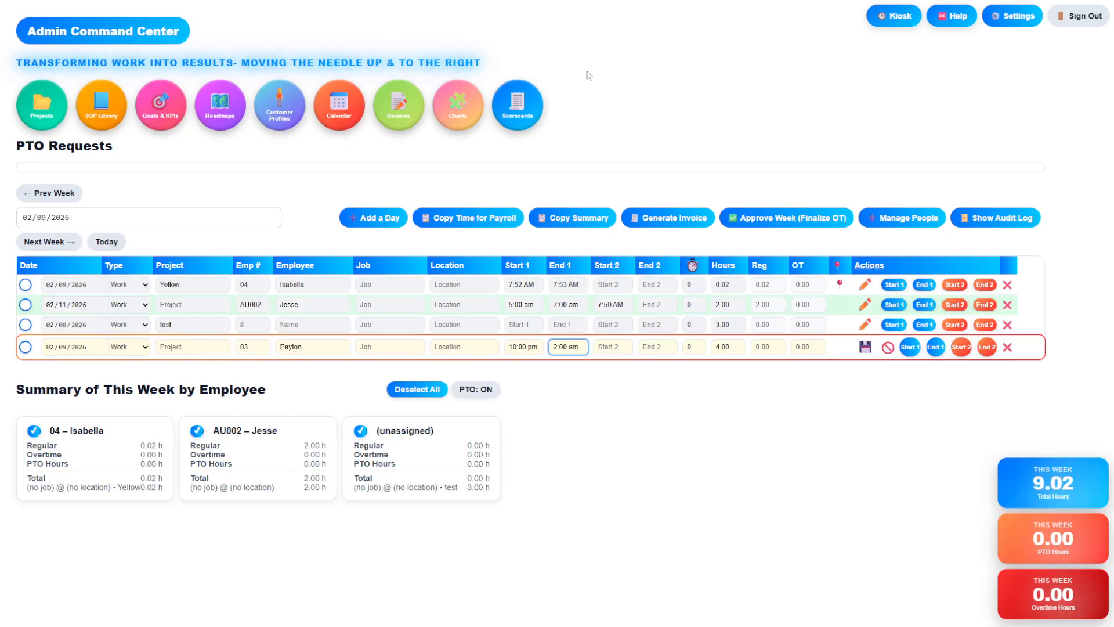
pyautogui.click(865, 346)
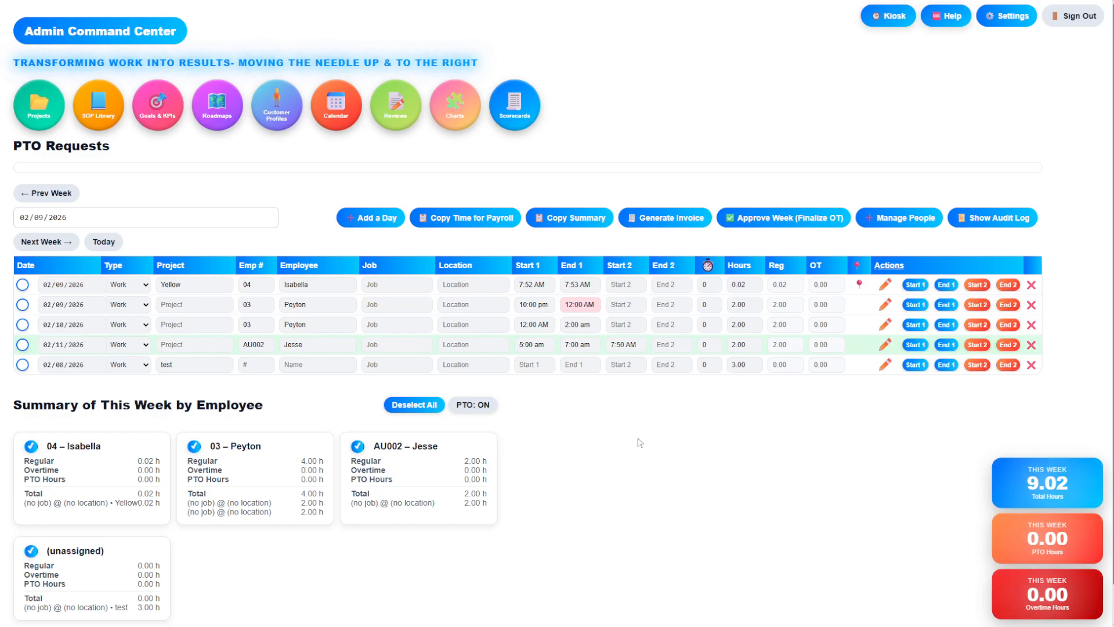
# Show the audit log and search it for "punch"
pyautogui.click(988, 219)
pyautogui.scroll(-5, 828, 452)
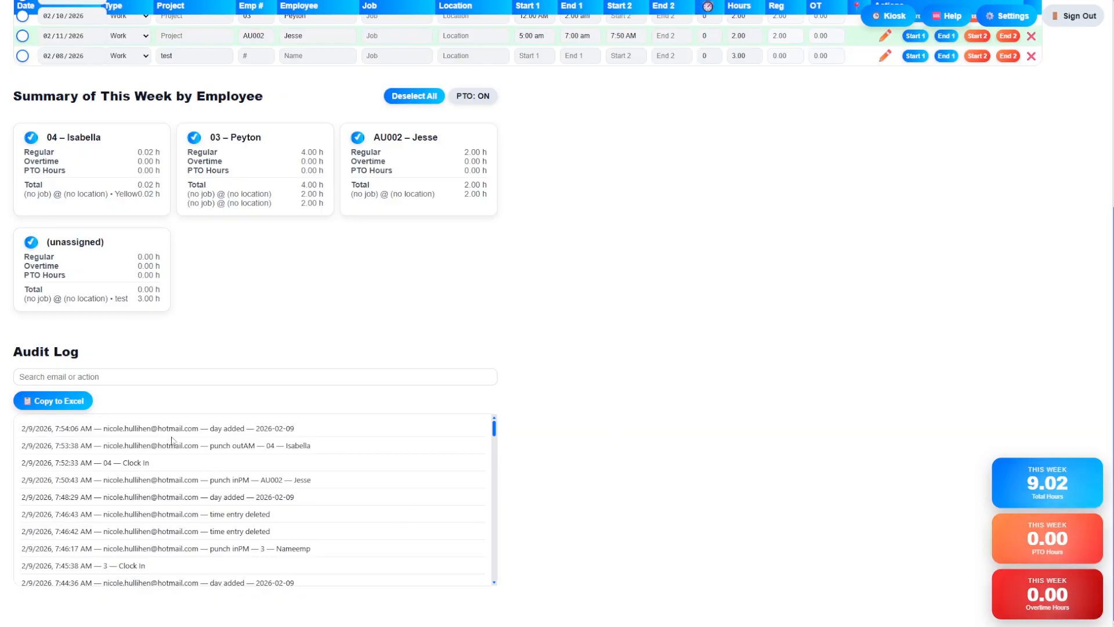
pyautogui.click(150, 377)
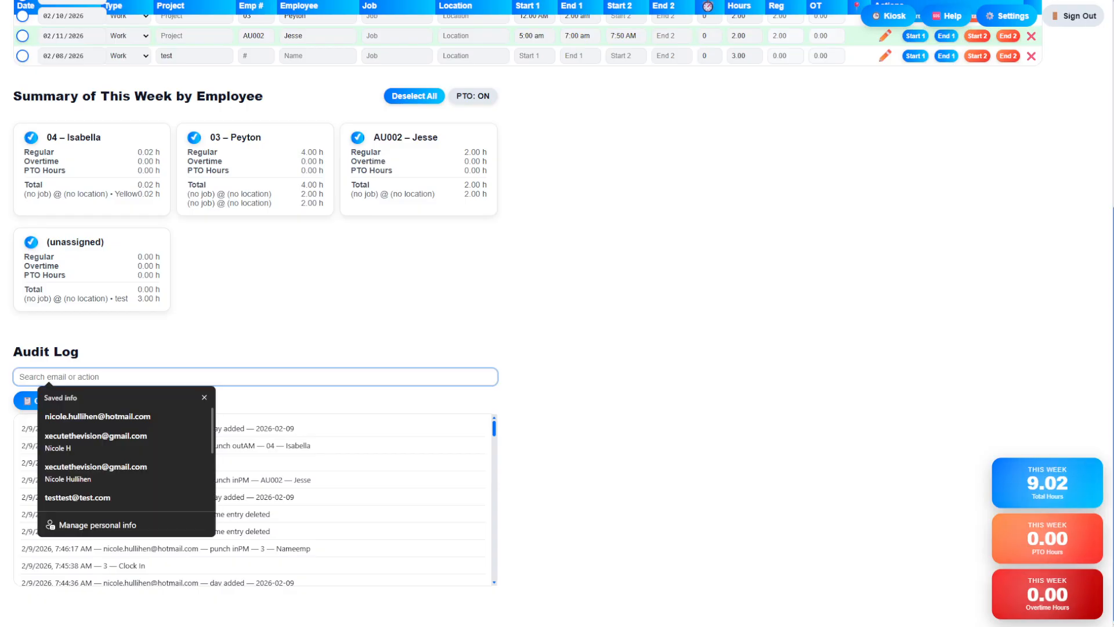
pyautogui.write('punch')
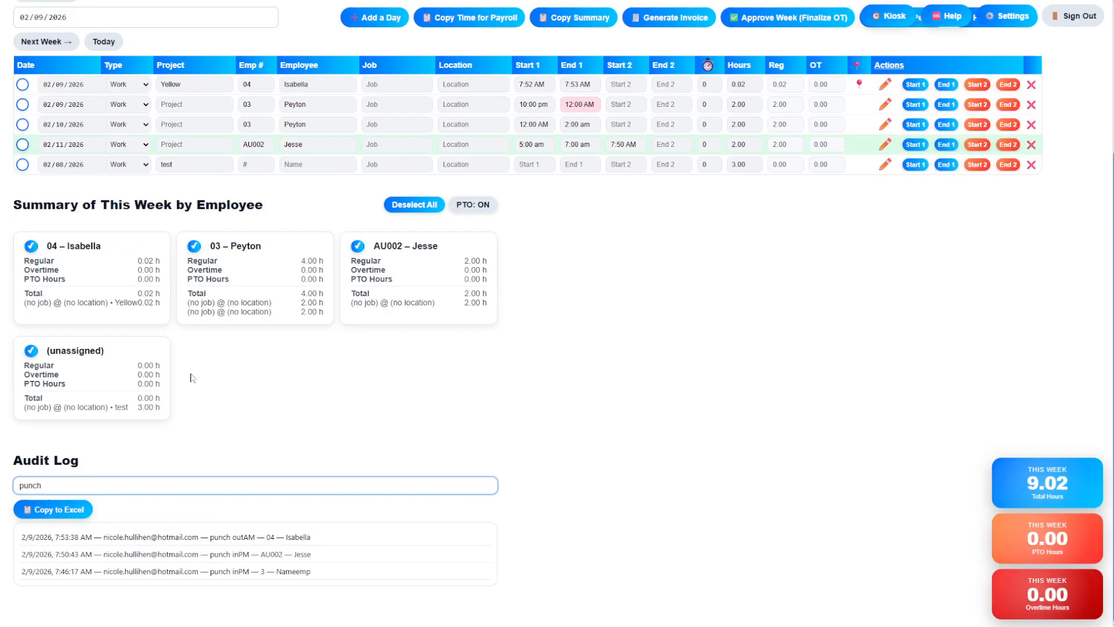
# Clear the audit log search and hide the log again
pyautogui.hotkey('ctrl', 'a')
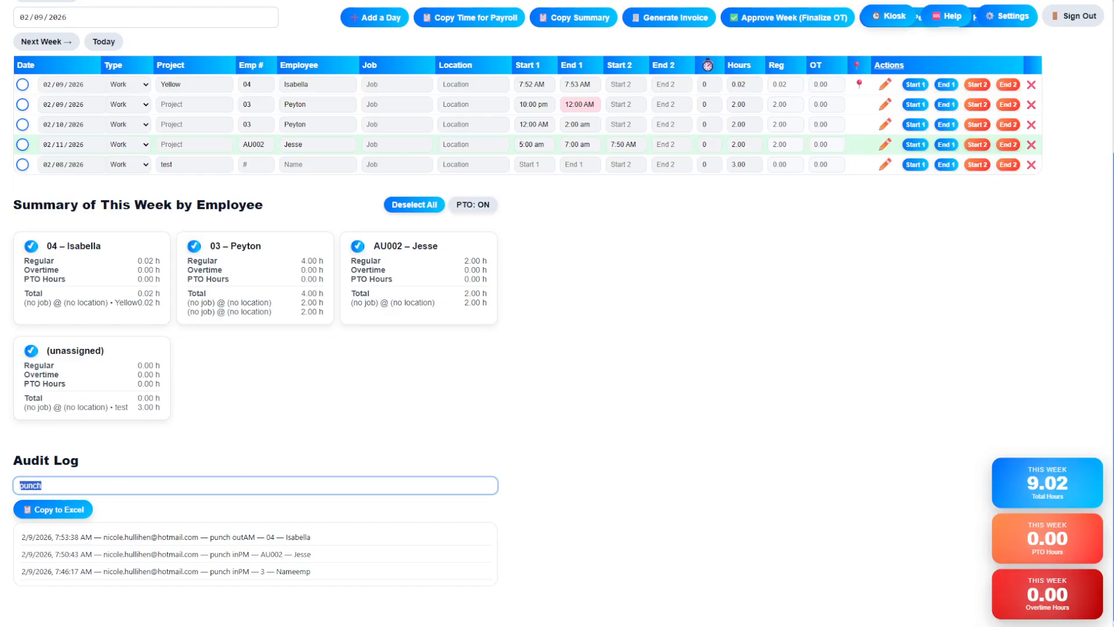
pyautogui.press('BackSpace')
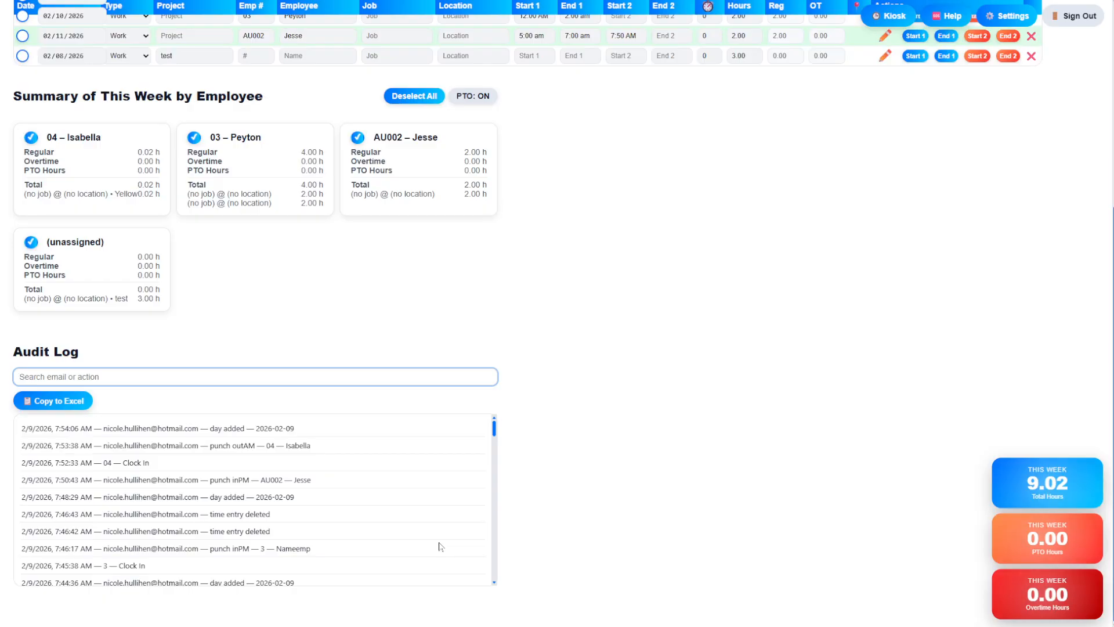
pyautogui.scroll(5, 580, 523)
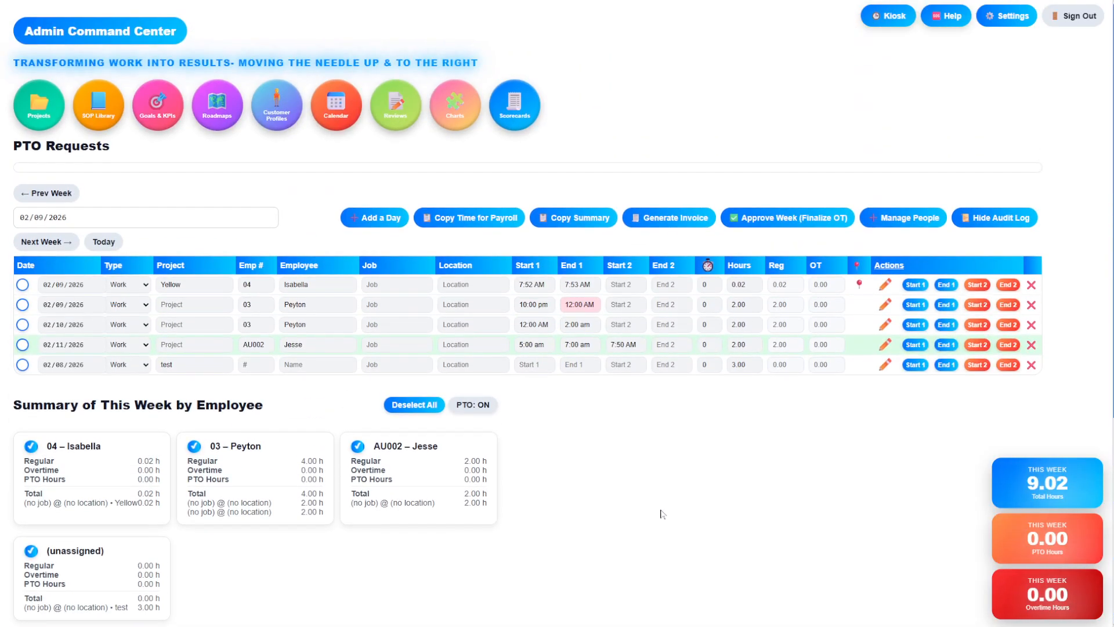
pyautogui.click(998, 221)
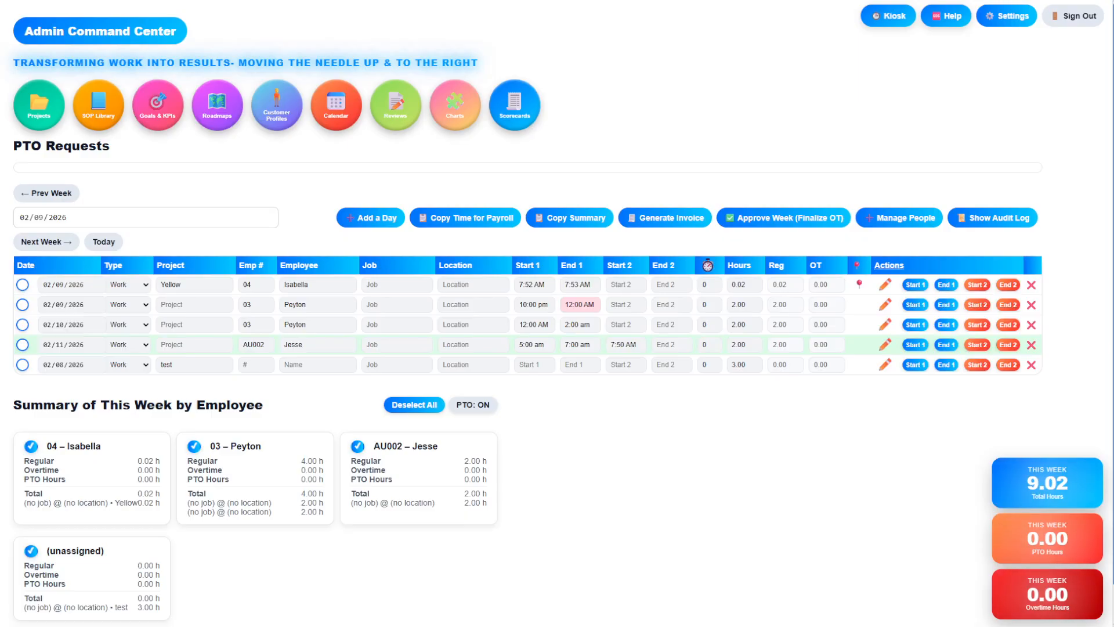
# Copy the week's time for payroll and paste it into cell A1 of the blank Google Sheets spreadsheet
pyautogui.click(515, 216)
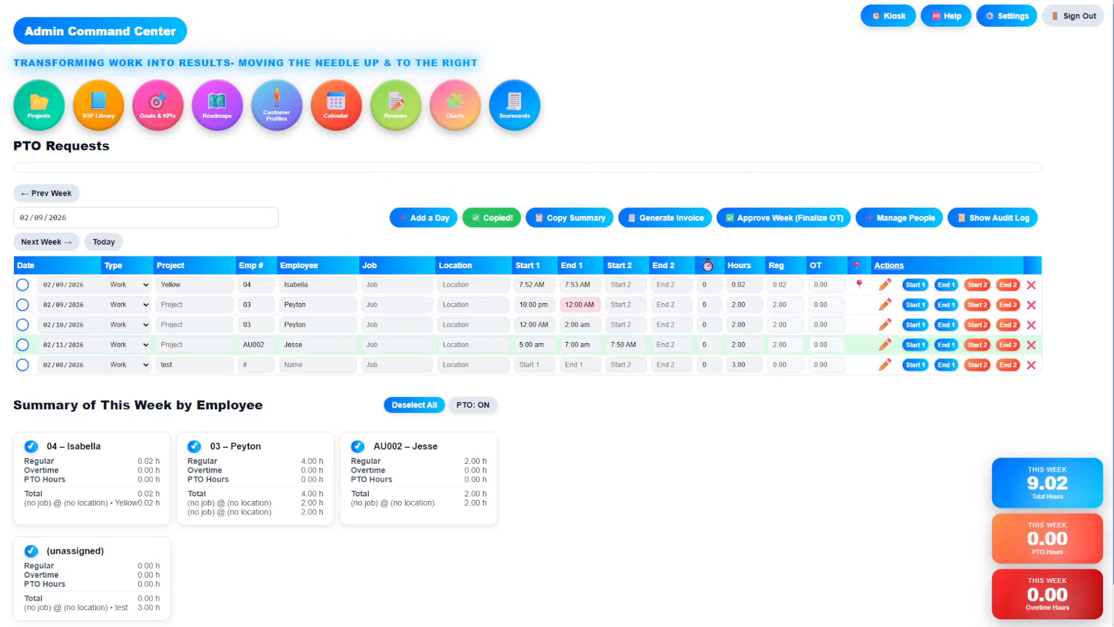
pyautogui.moveTo(1113, 96); pyautogui.dragTo(312, 75)
pyautogui.click(110, 210)
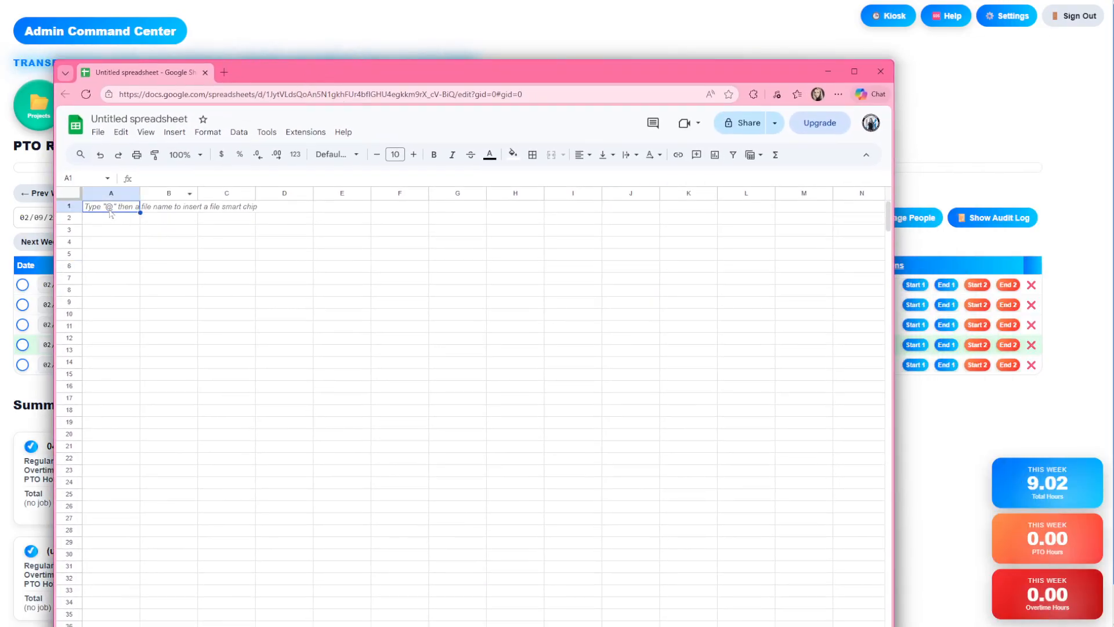
pyautogui.hotkey('ctrl', 'v')
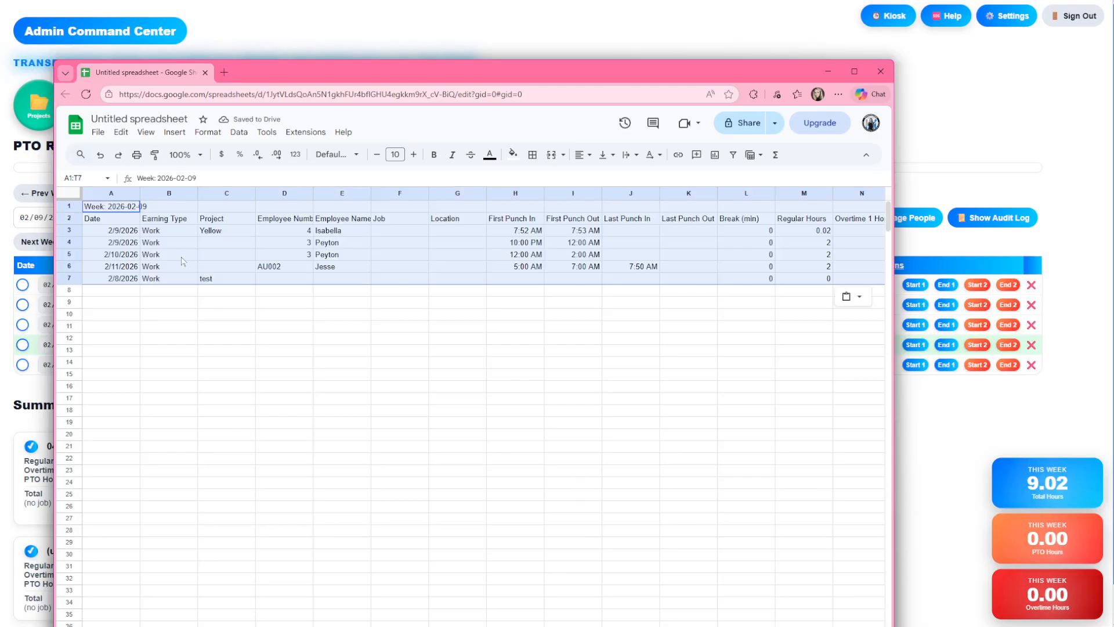
# Examine the pasted payroll data across its columns, from Earning Type through the punch times to Total Hours
pyautogui.click(183, 255)
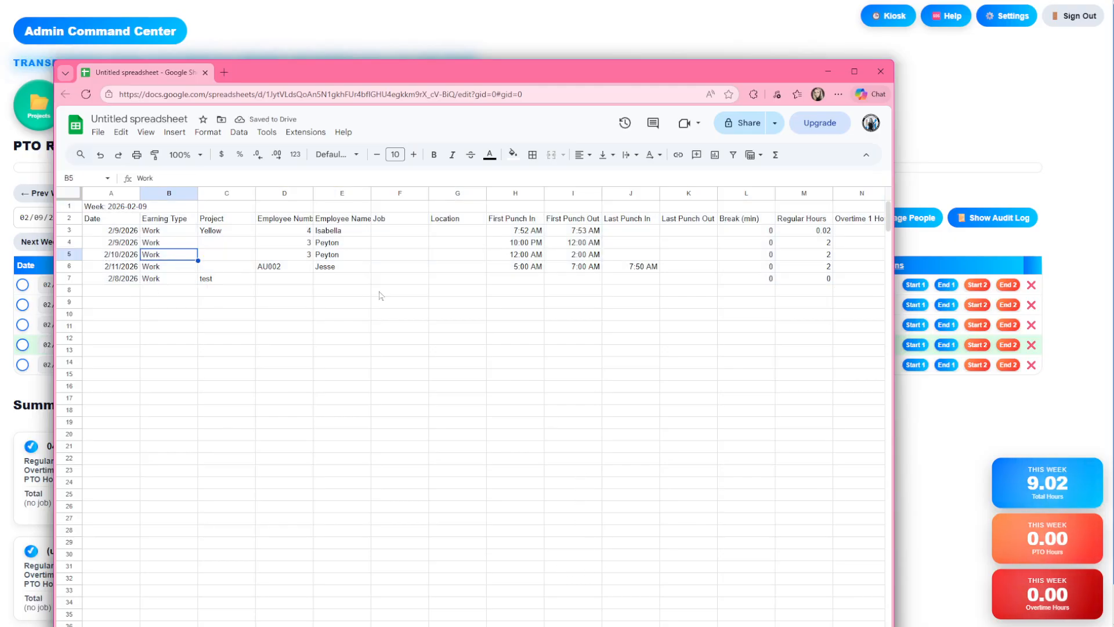
pyautogui.click(401, 268)
pyautogui.press('Right')
pyautogui.press('Right')
pyautogui.press('Right')
pyautogui.press('Right')
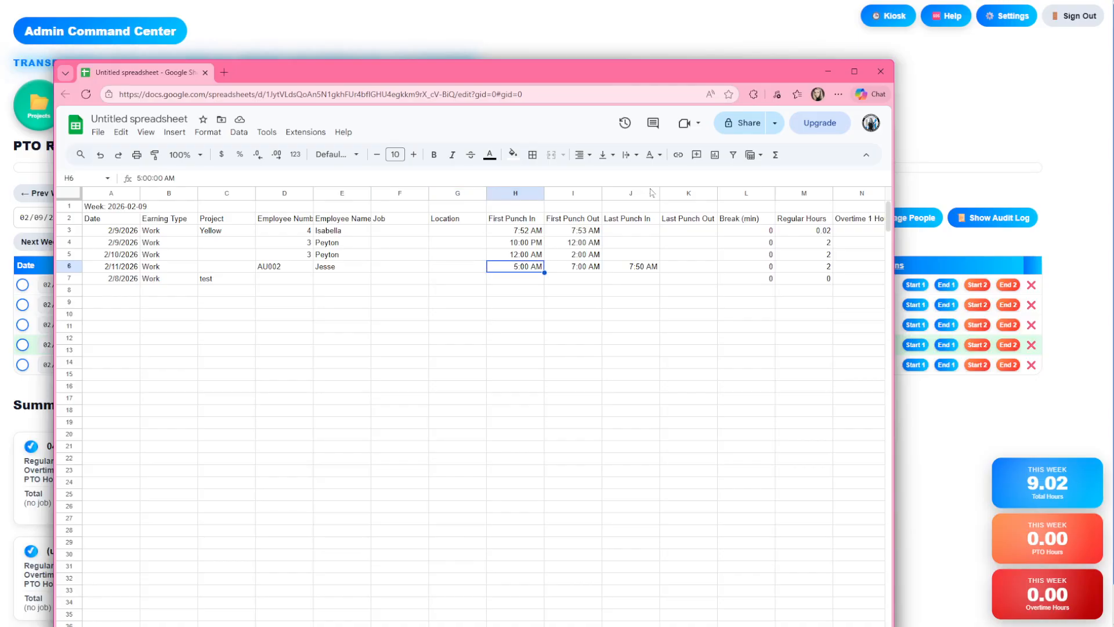
pyautogui.press('Right')
pyautogui.press('Right')
pyautogui.press('Right')
pyautogui.press('Right')
pyautogui.press('Right')
pyautogui.press('Right')
pyautogui.press('Right')
pyautogui.press('Right')
pyautogui.press('Right')
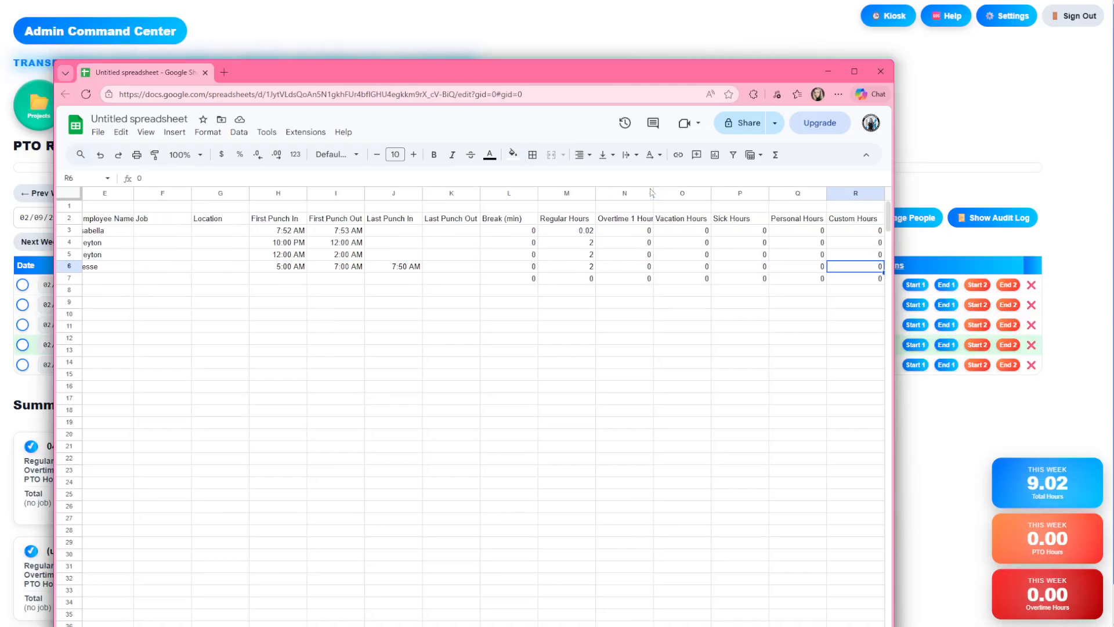
pyautogui.press('Right')
pyautogui.press('Right')
pyautogui.press('Right')
pyautogui.press('Left')
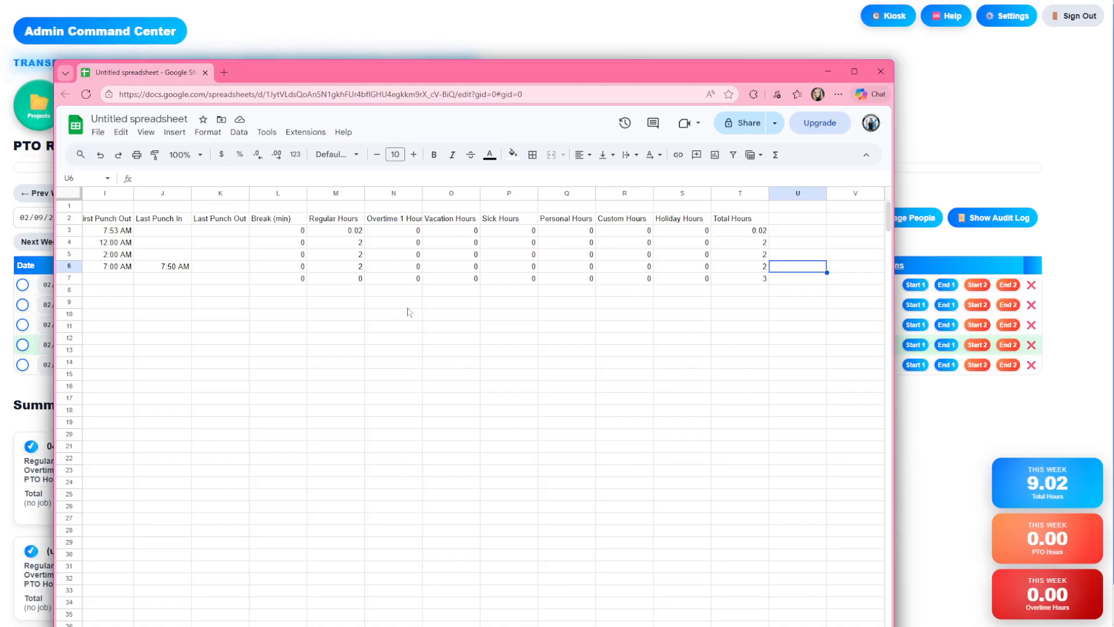
# Review the pasted payroll data back to the Date column and check the employee name cells
pyautogui.click(350, 293)
pyautogui.press('Left')
pyautogui.press('Left')
pyautogui.press('Left')
pyautogui.press('Left')
pyautogui.press('Left')
pyautogui.press('Left')
pyautogui.press('Left')
pyautogui.press('Left')
pyautogui.press('Left')
pyautogui.press('Left')
pyautogui.press('Left')
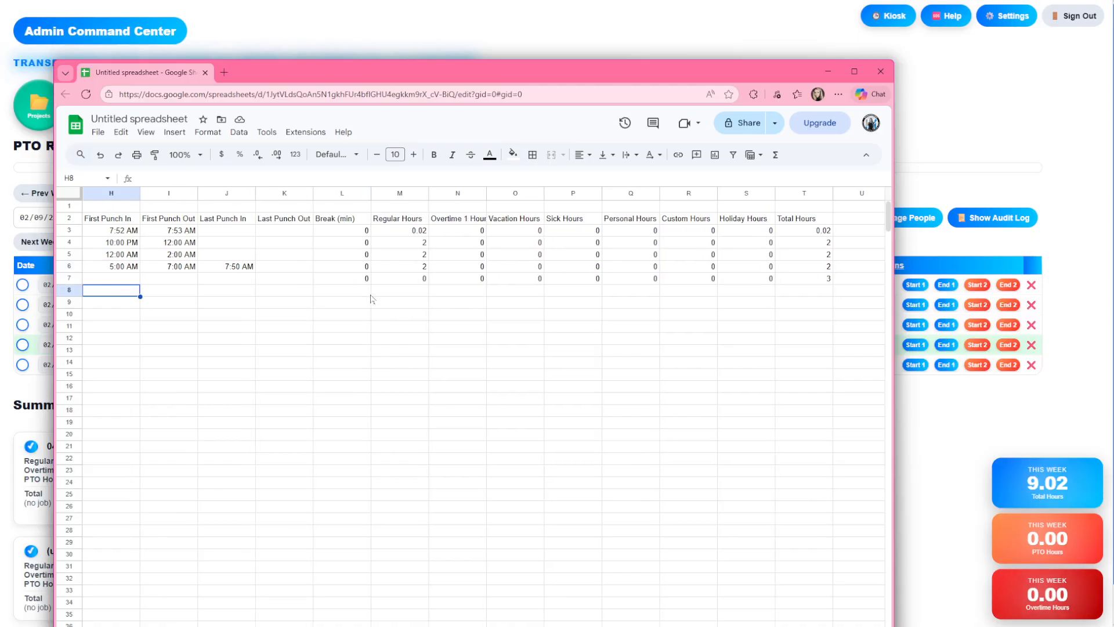
pyautogui.press('Left')
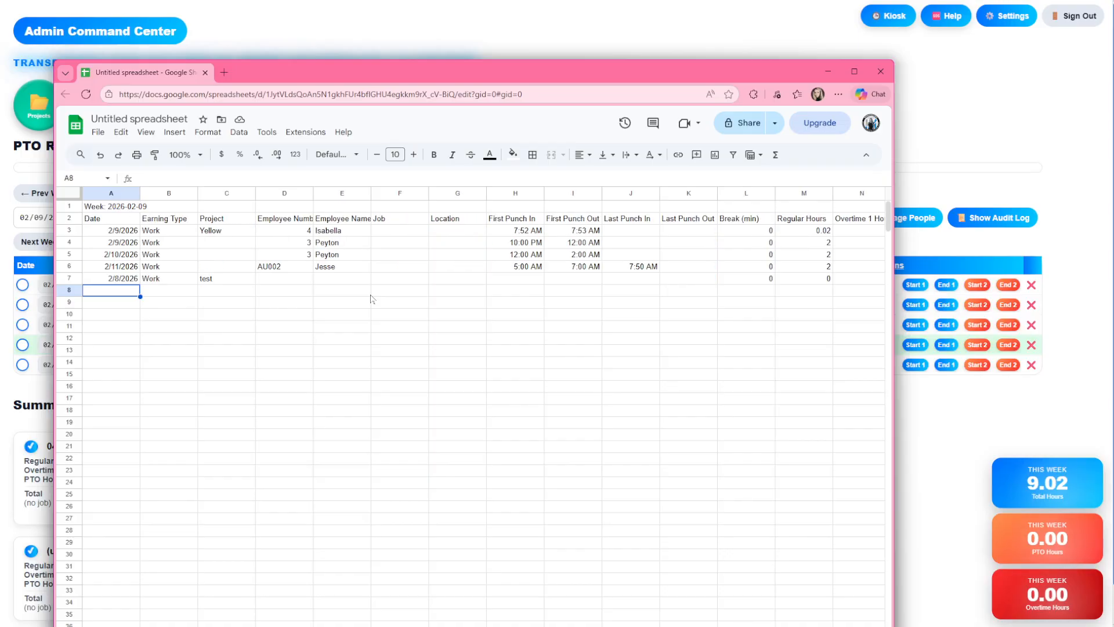
pyautogui.moveTo(281, 246); pyautogui.dragTo(340, 309)
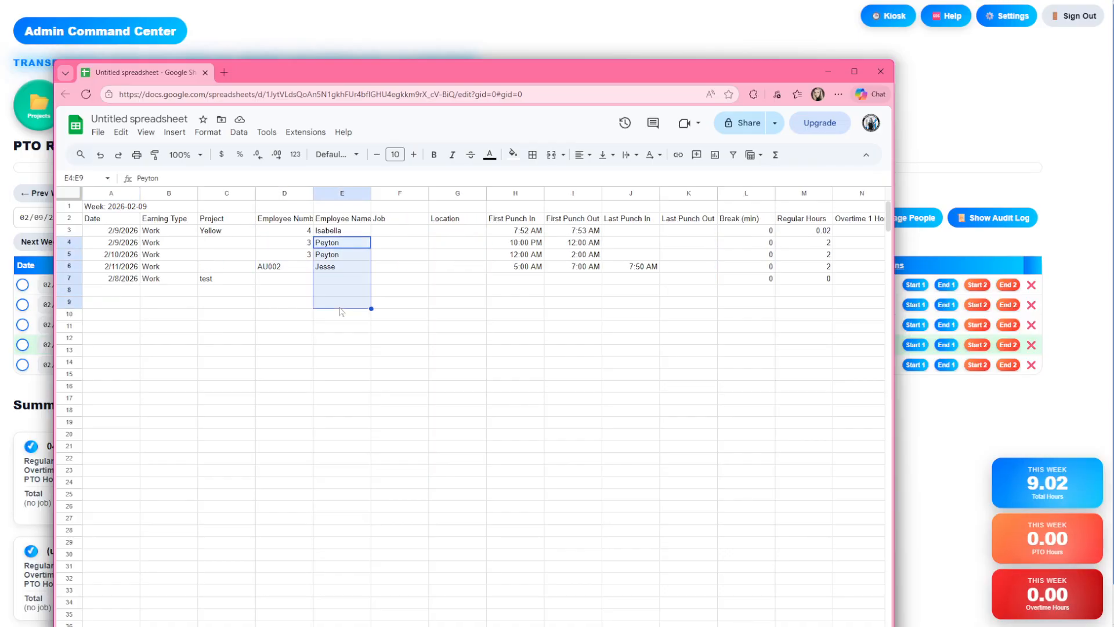
pyautogui.click(714, 400)
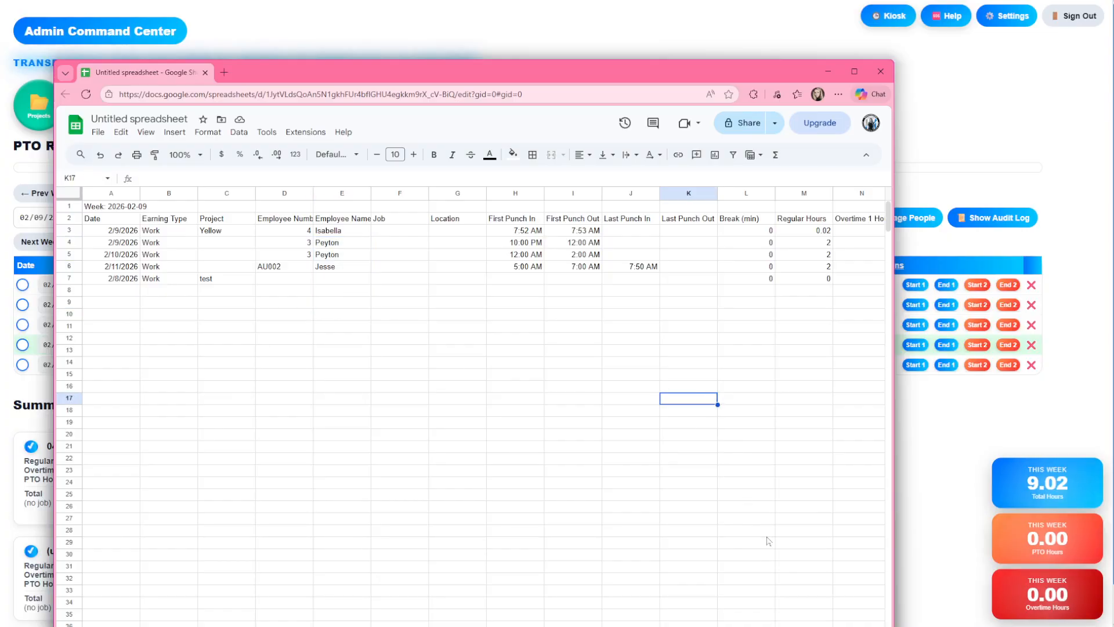
pyautogui.click(727, 335)
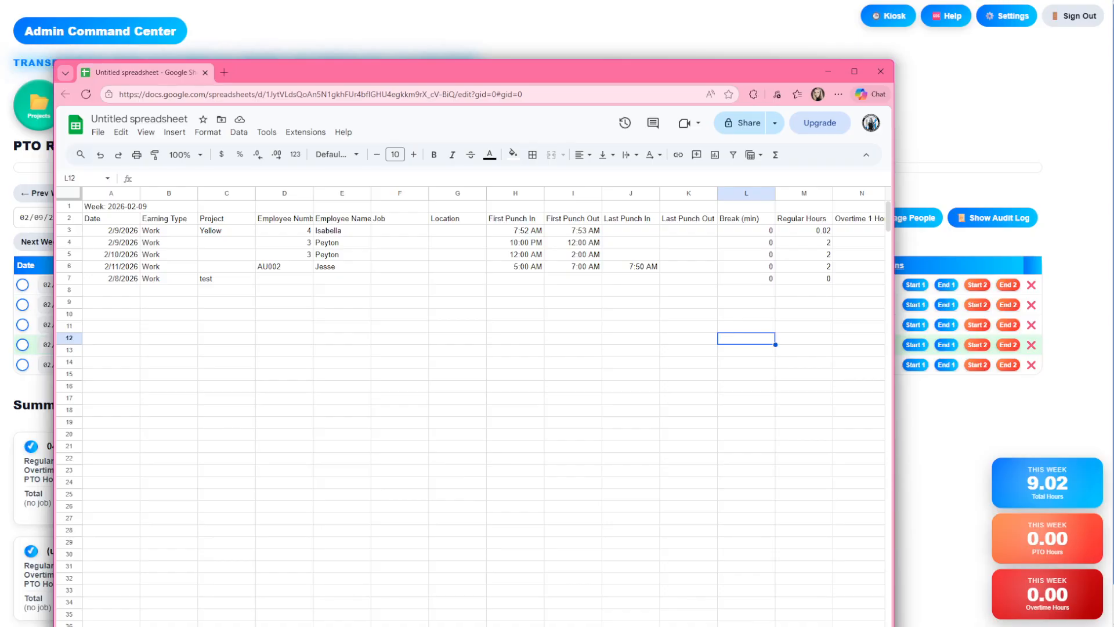
# Copy the weekly summary from the Admin Command Center, paste it at cell A14 of the spreadsheet, and minimize the spreadsheet window
pyautogui.click(828, 71)
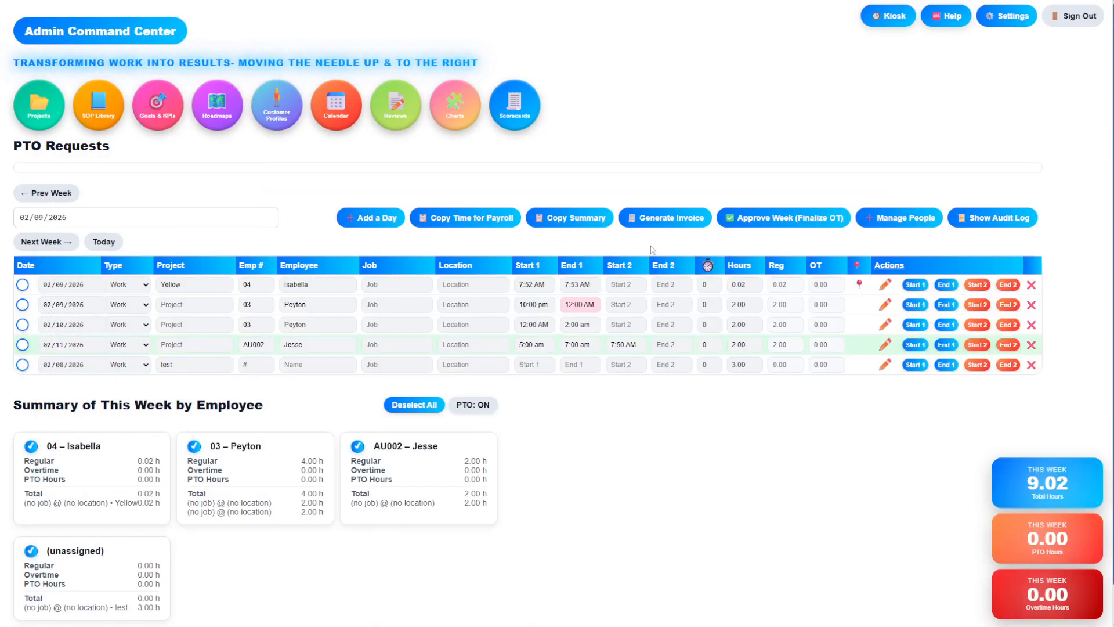
pyautogui.click(583, 218)
pyautogui.hotkey('alt', 'Tab')
pyautogui.click(125, 361)
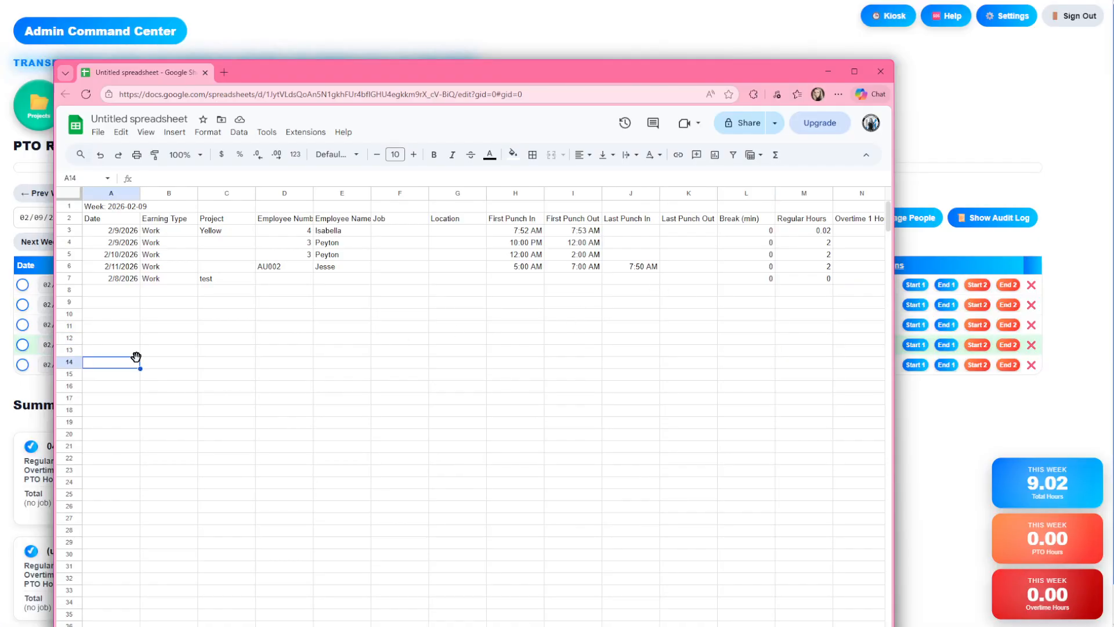
pyautogui.hotkey('ctrl', 'v')
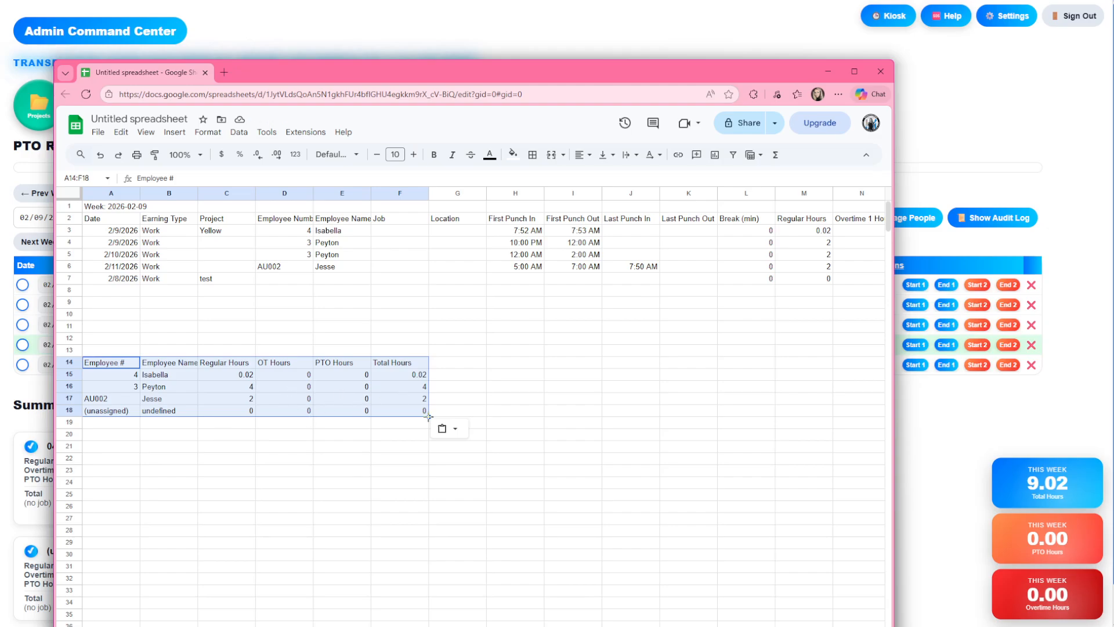
pyautogui.click(830, 71)
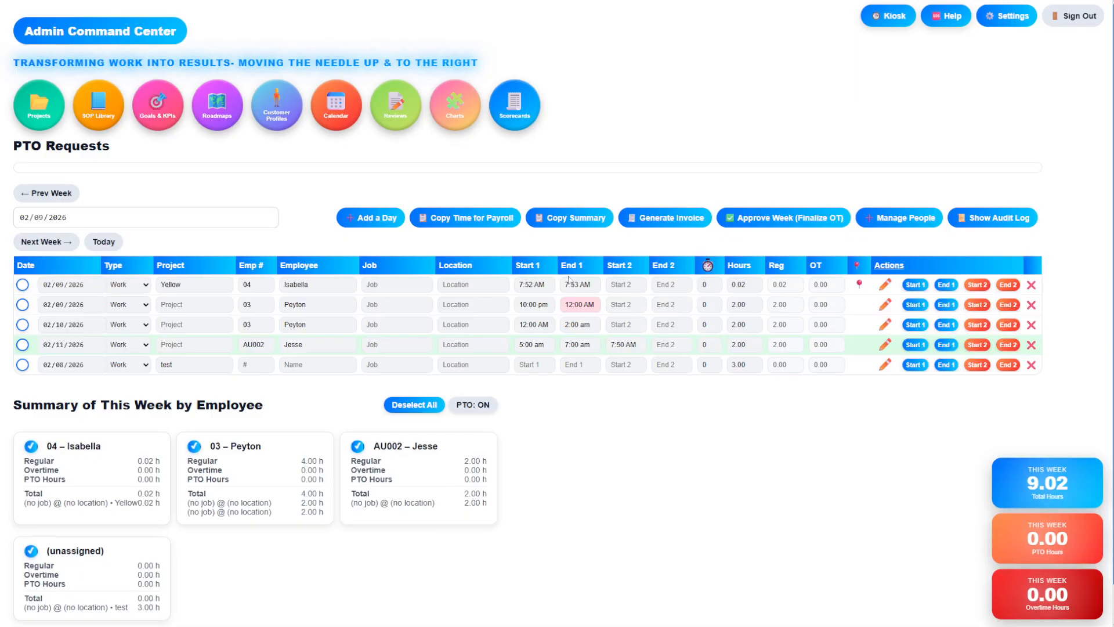
# Generate the week's invoice and set the rates of the first three lines to 05, 50 and 25
pyautogui.click(672, 217)
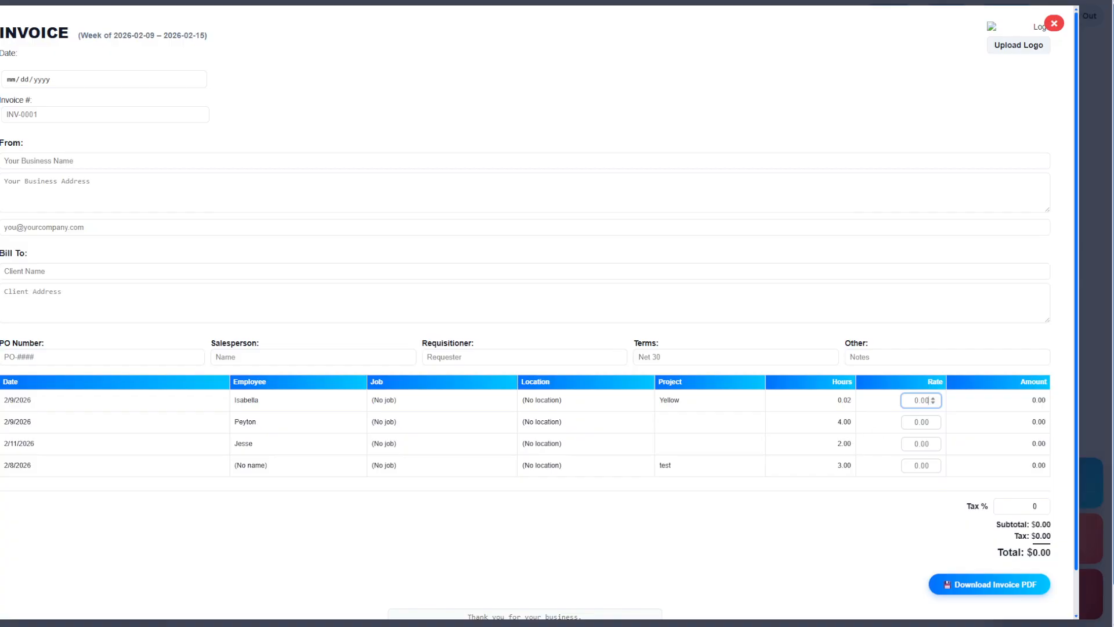
pyautogui.write('05')
pyautogui.click(928, 421)
pyautogui.write('50')
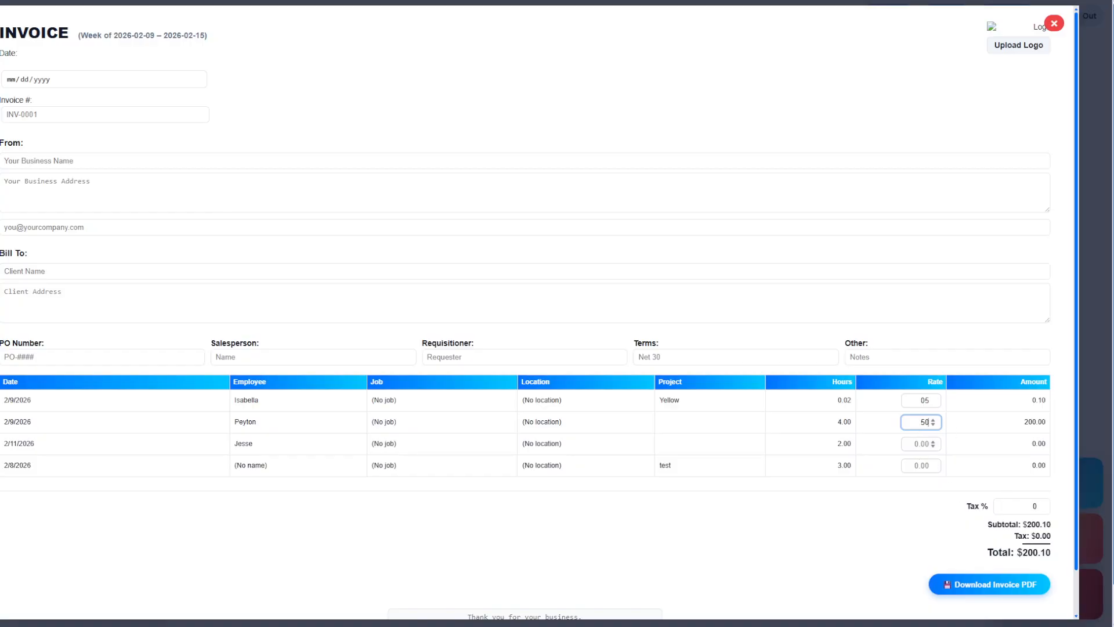
pyautogui.press('Tab')
pyautogui.write('25')
# Leave the fourth line's rate empty and set the invoice's tax to 6%
pyautogui.press('Tab')
pyautogui.press('Tab')
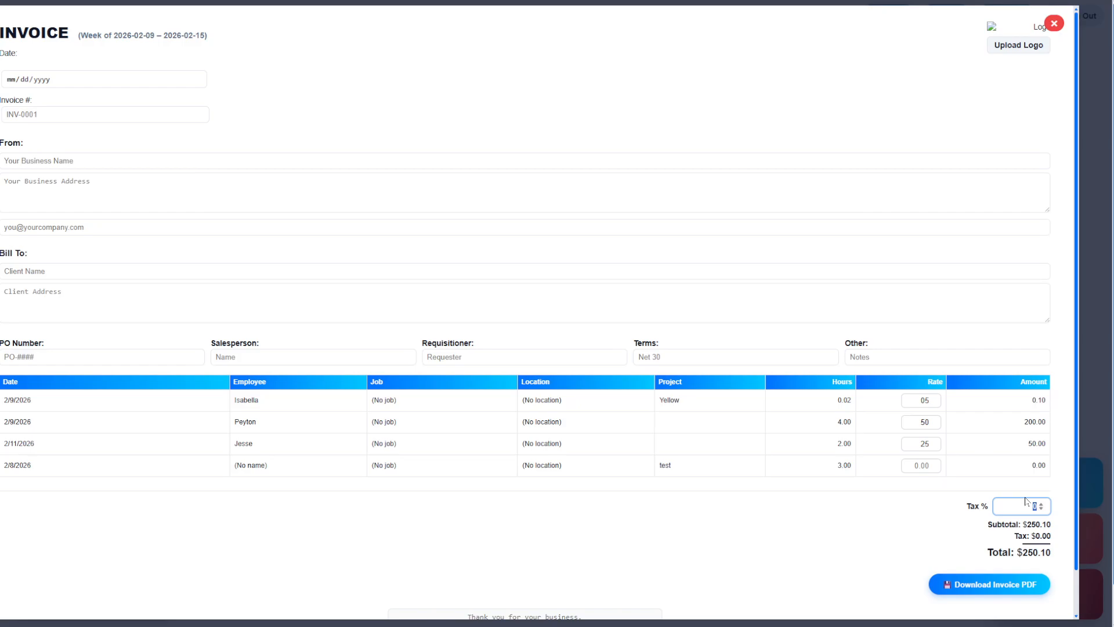
pyautogui.write('6')
# Number the invoice INV500 and set its date to 01/01/2016
pyautogui.click(161, 119)
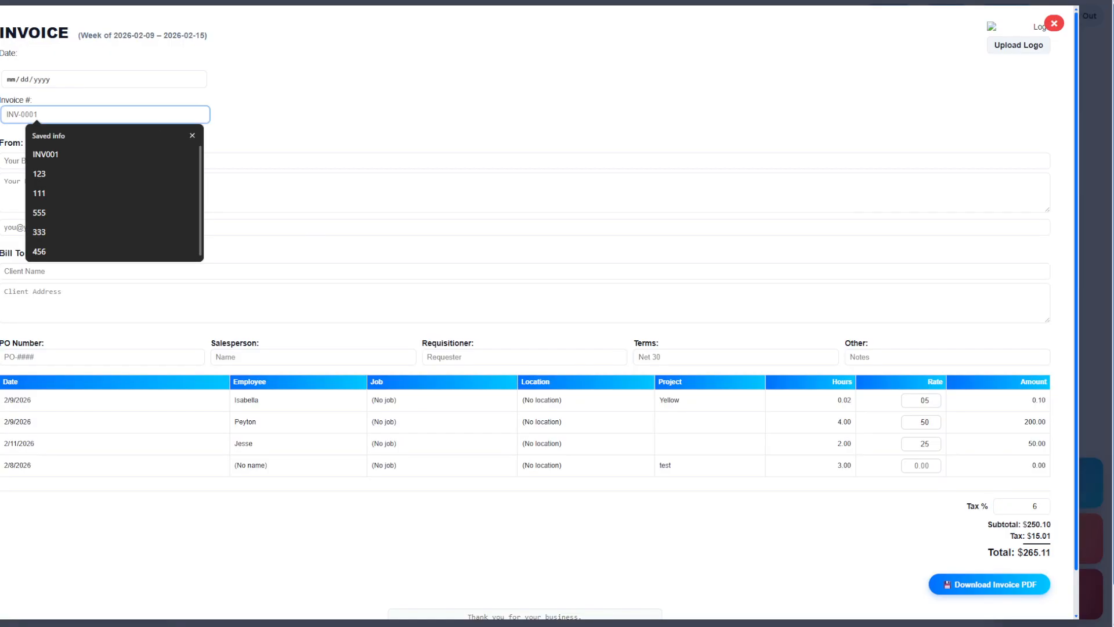
pyautogui.write('INV500')
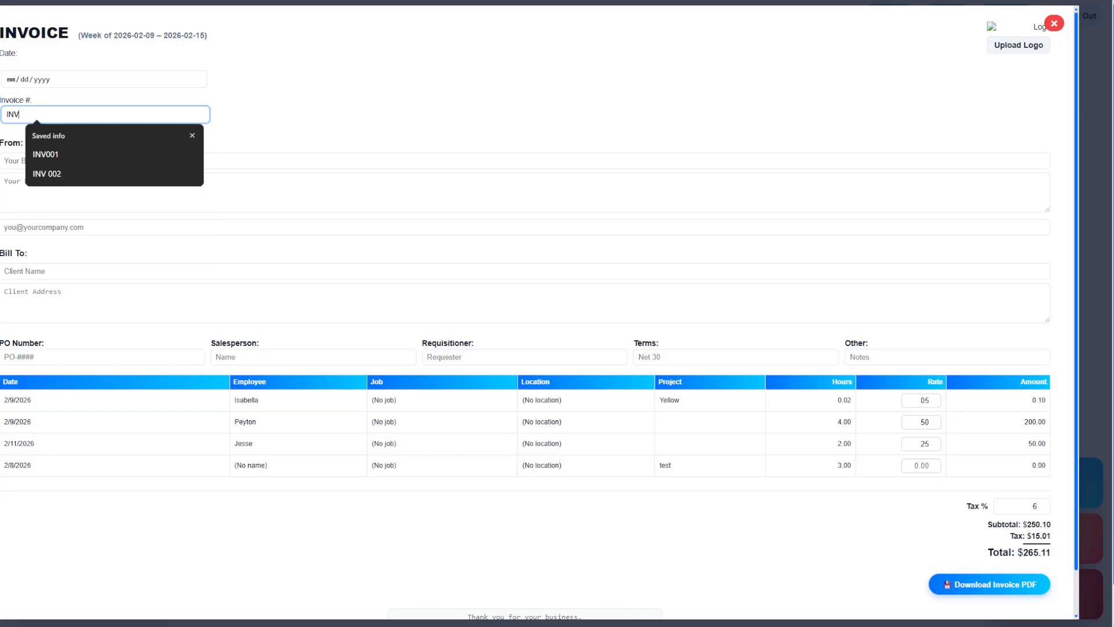
pyautogui.click(174, 83)
pyautogui.click(35, 81)
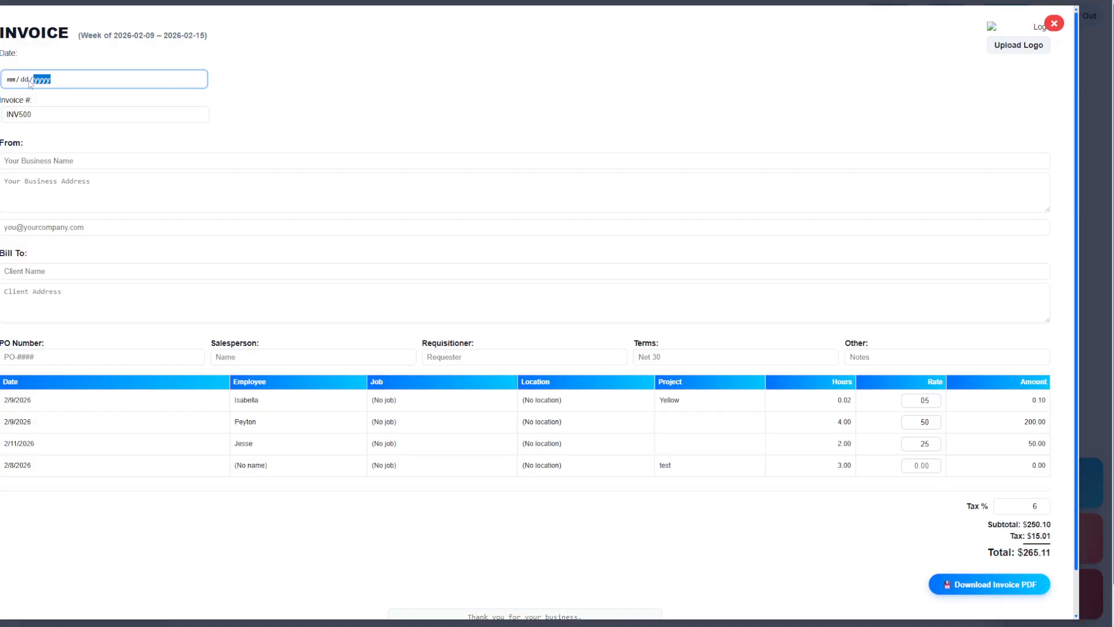
pyautogui.click(11, 79)
pyautogui.write('01012')
# Download the full-week invoice as a PDF, view the file, and close both the PDF and the invoice
pyautogui.click(979, 586)
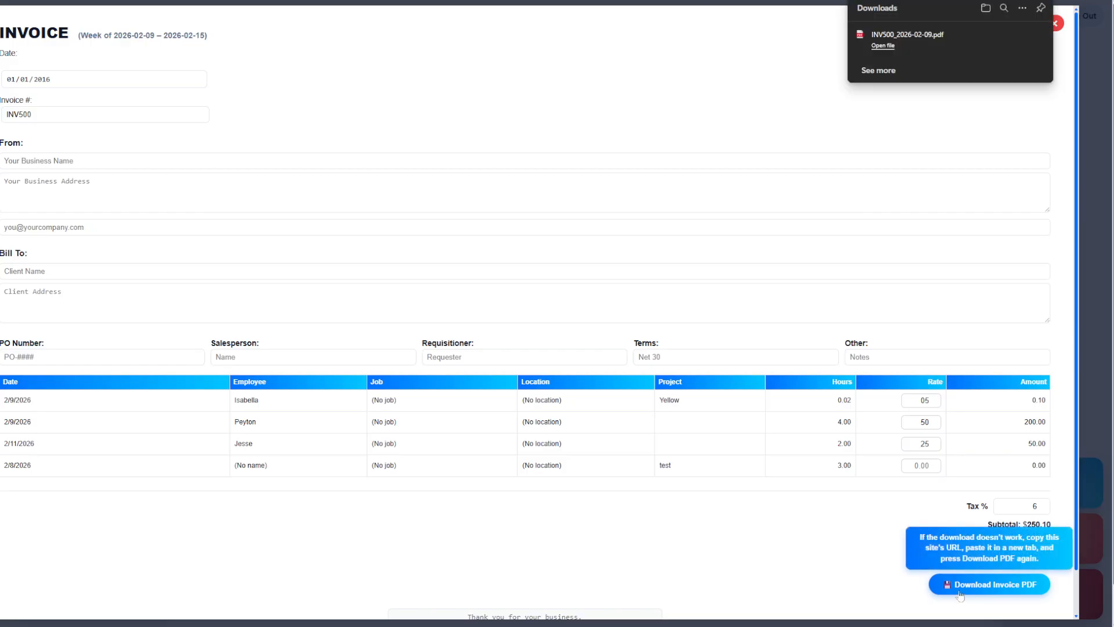
pyautogui.click(882, 46)
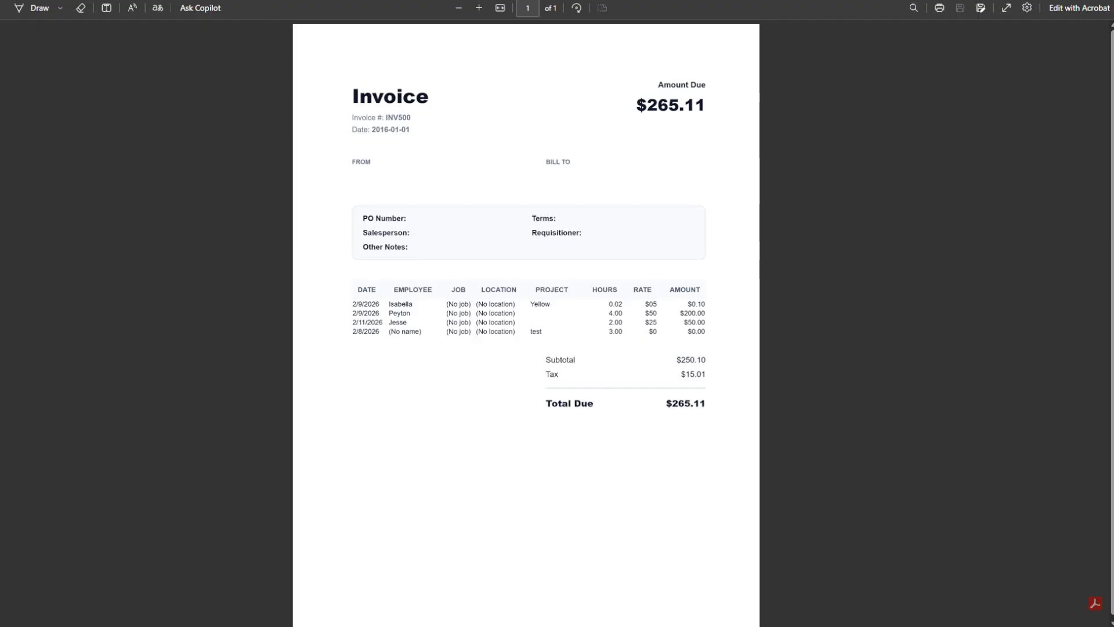
pyautogui.hotkey('ctrl', 'w')
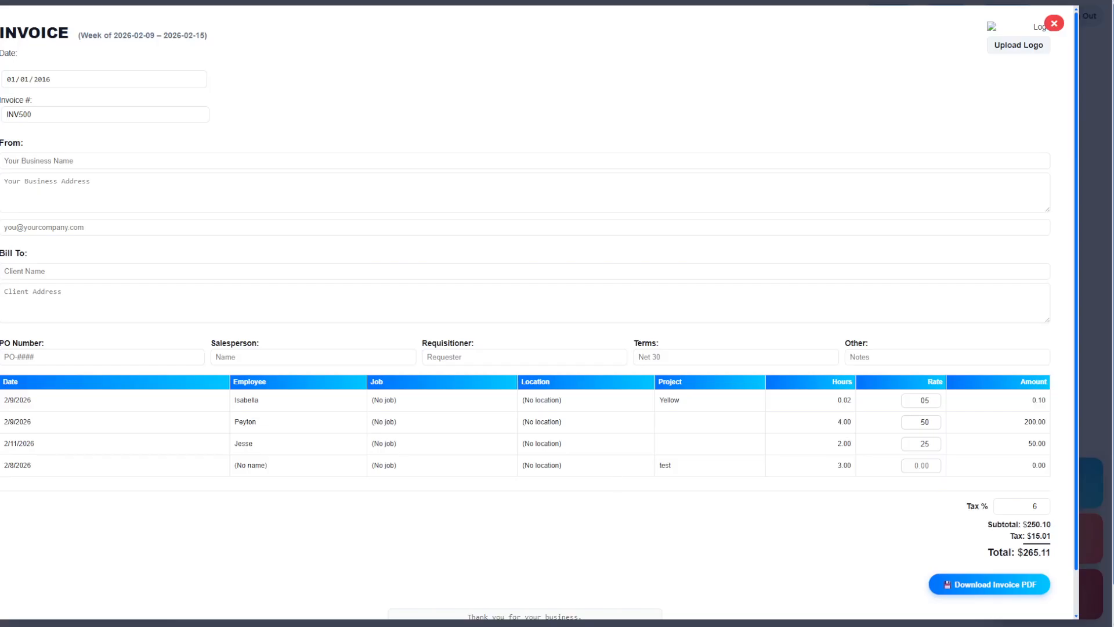
pyautogui.click(1055, 24)
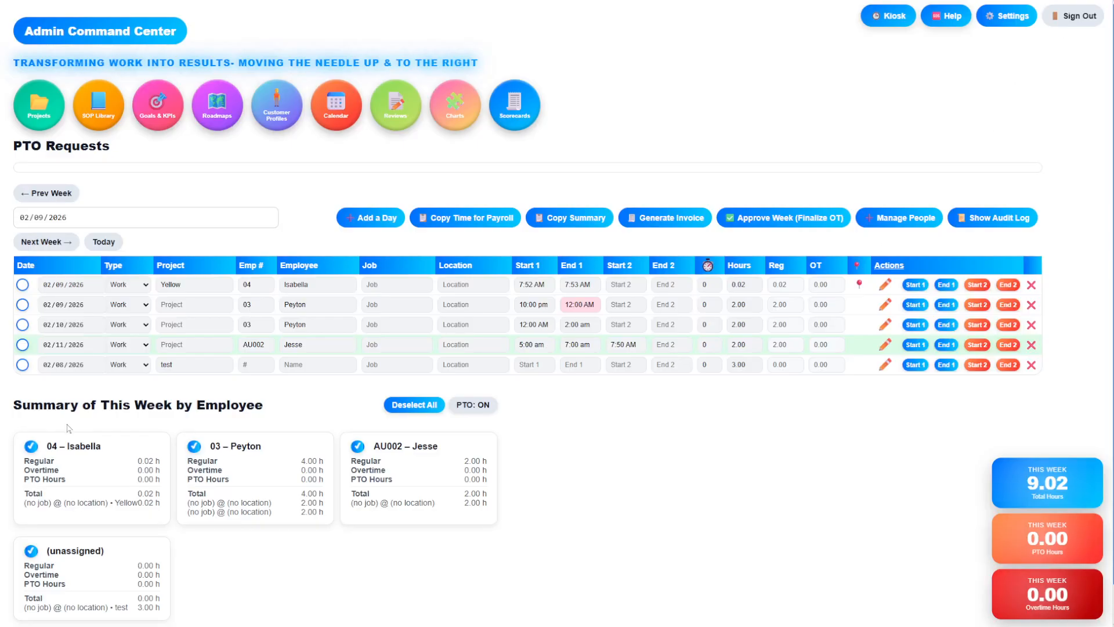
# Deselect all employees in the summary and generate an invoice for only the Yellow project entry at a rate of 50
pyautogui.click(400, 408)
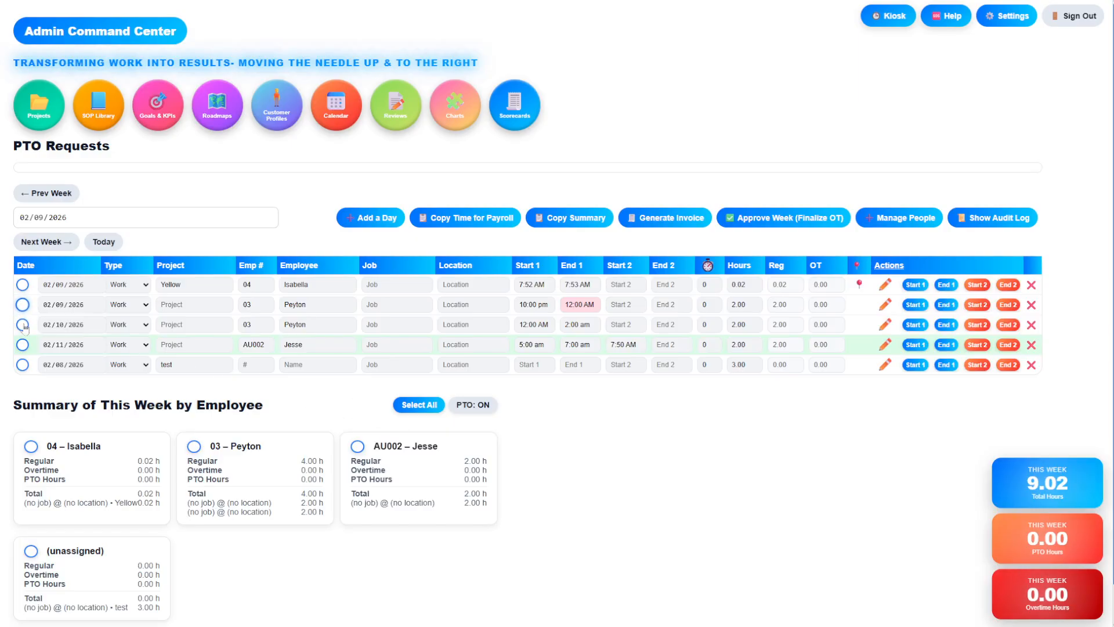
pyautogui.click(22, 284)
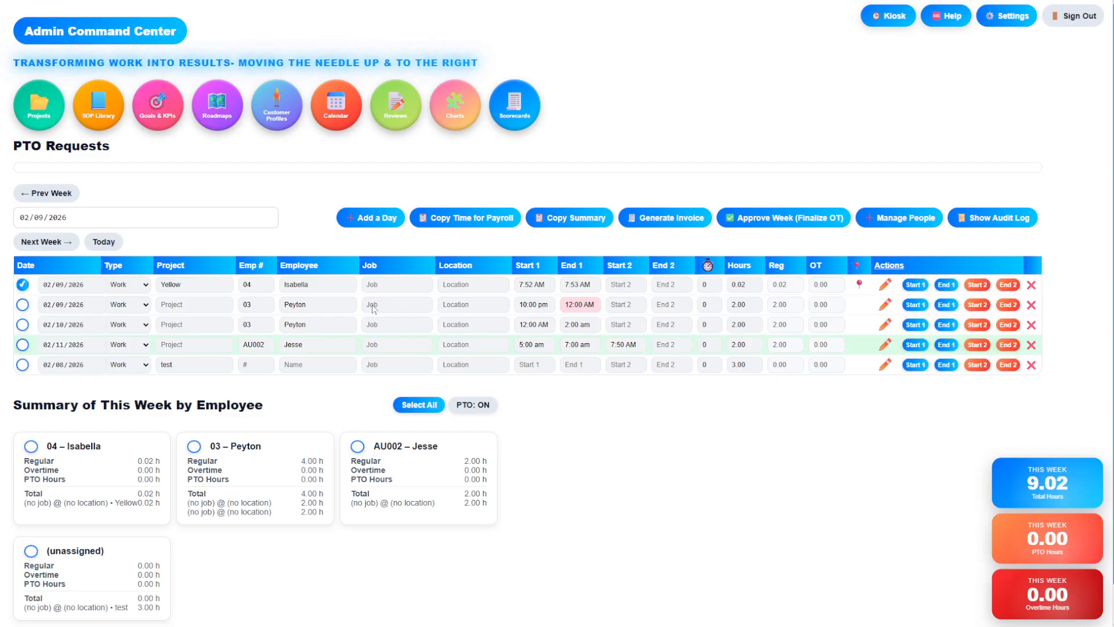
pyautogui.click(667, 218)
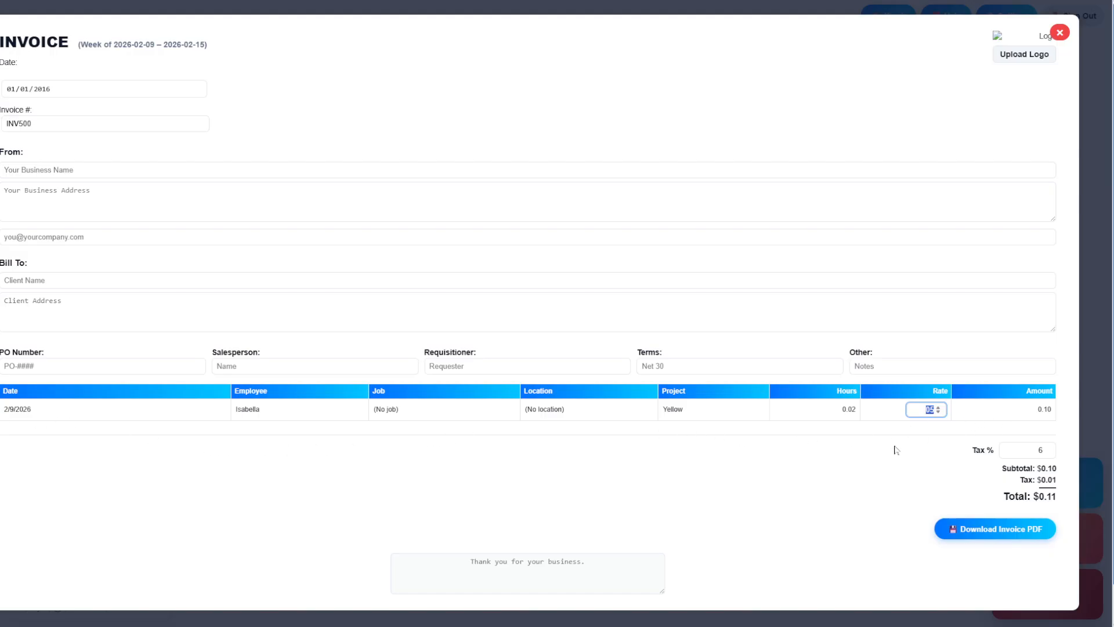
pyautogui.write('50')
# Download the single-entry invoice as a PDF, check the opened file, and return to the week's time entries
pyautogui.click(995, 528)
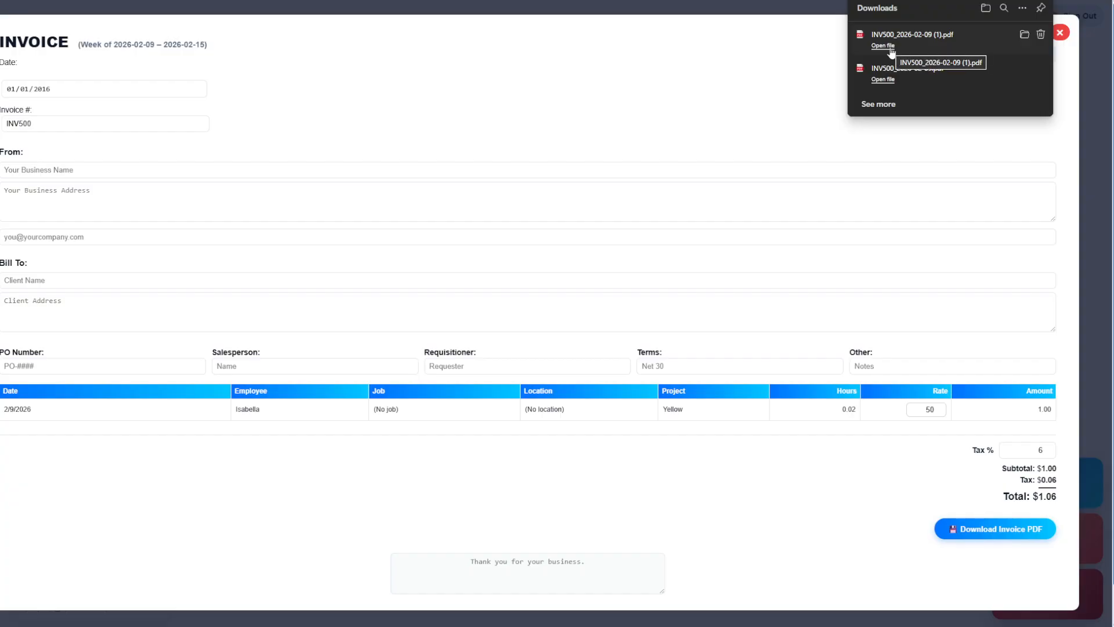
pyautogui.click(890, 49)
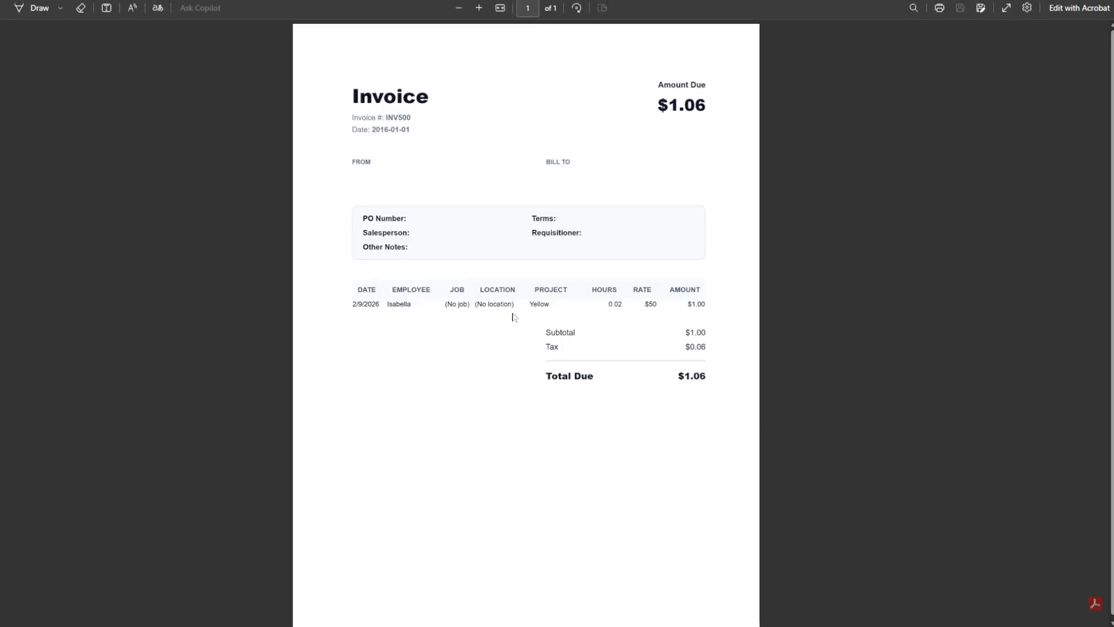
pyautogui.hotkey('ctrl', 'w')
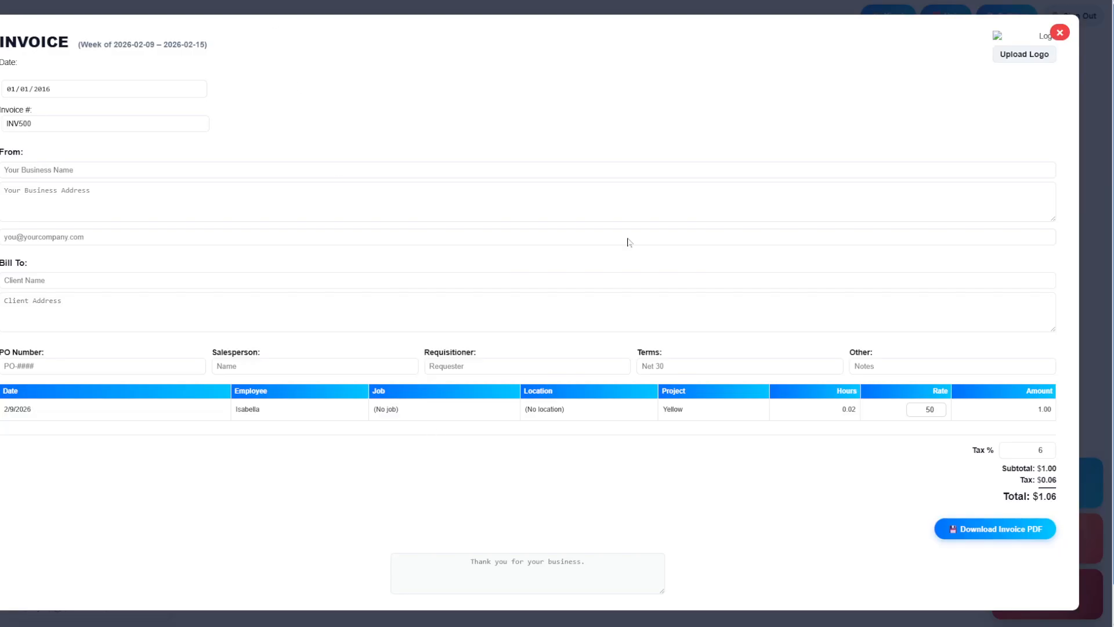
pyautogui.click(1059, 33)
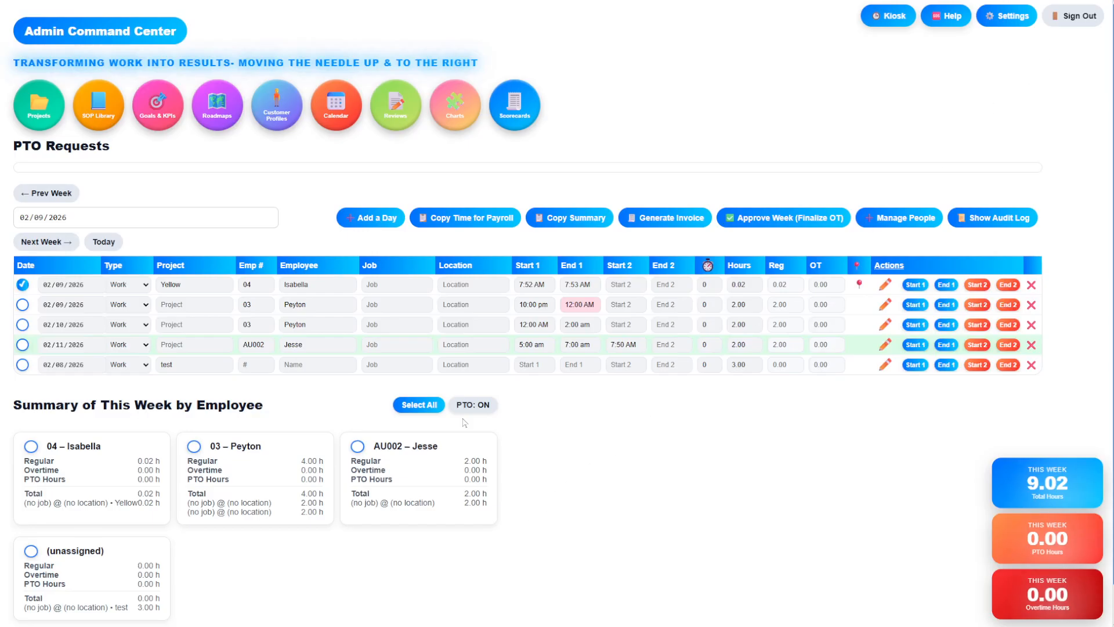